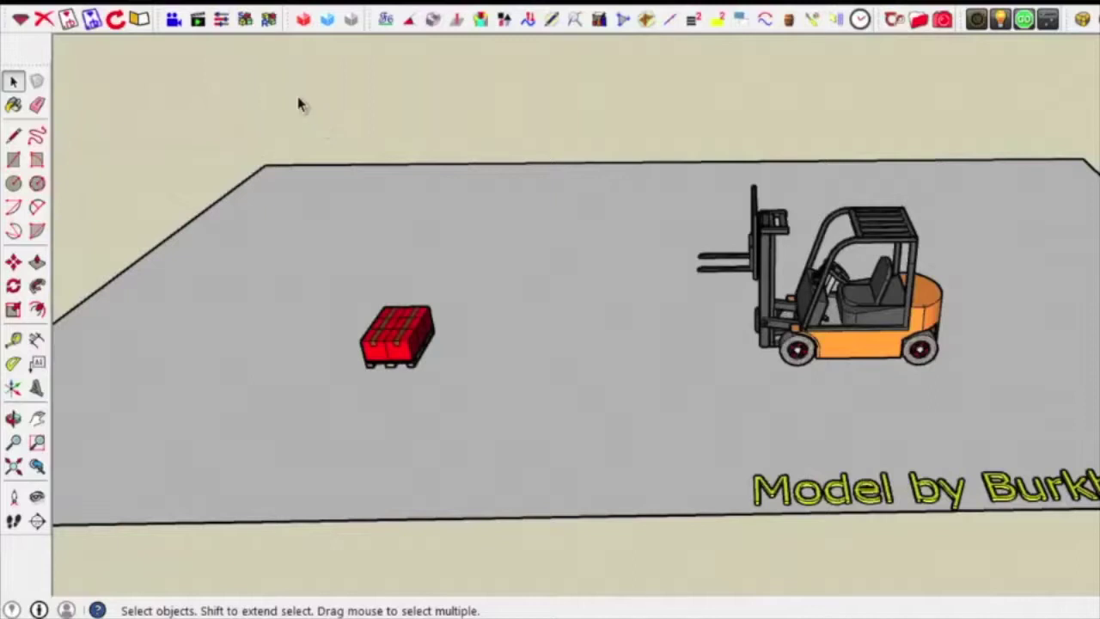
Show the film sequencing timeline and play Film_1 through to its 6.0 s end
left_click(197, 21)
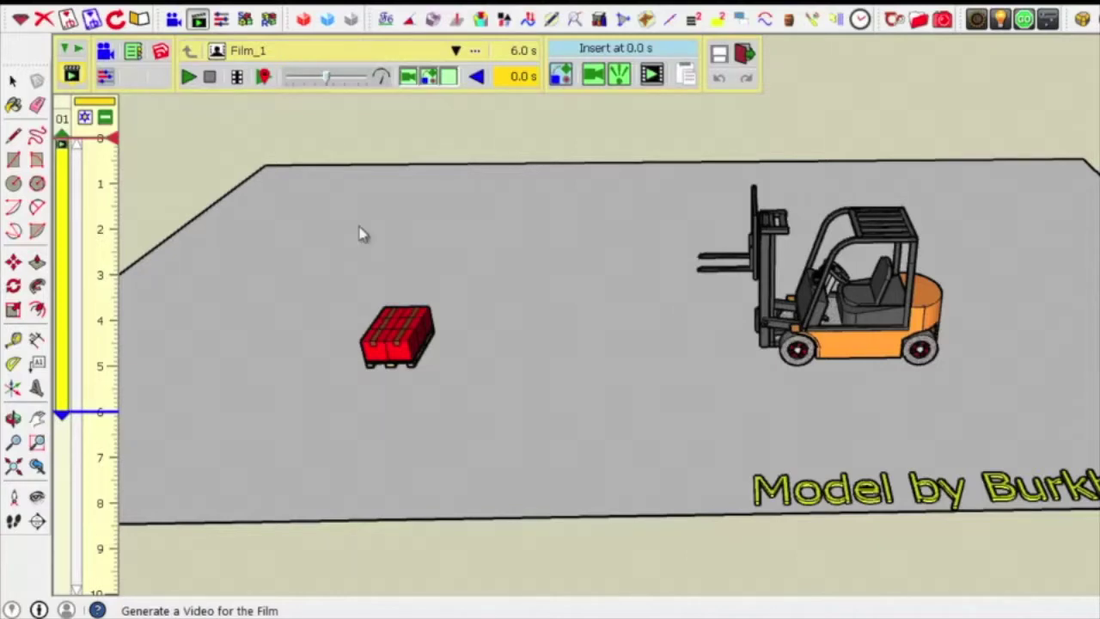
left_click(194, 89)
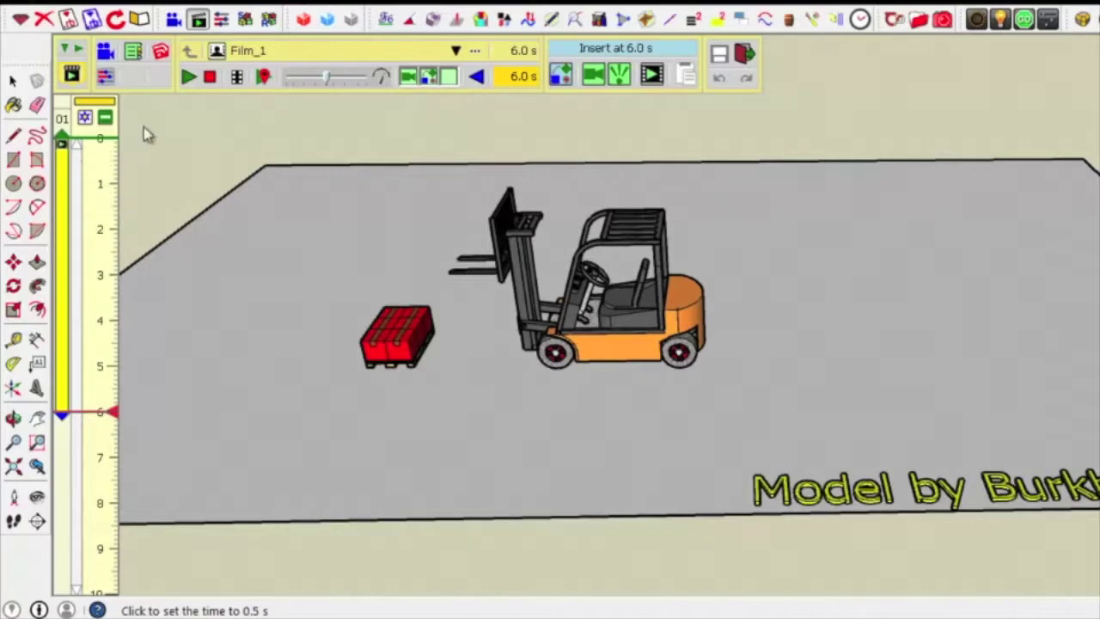
Rewind Film_1 to 0.0 s, zoom in on the forklift's side, and show the insert-movement list
left_click(211, 78)
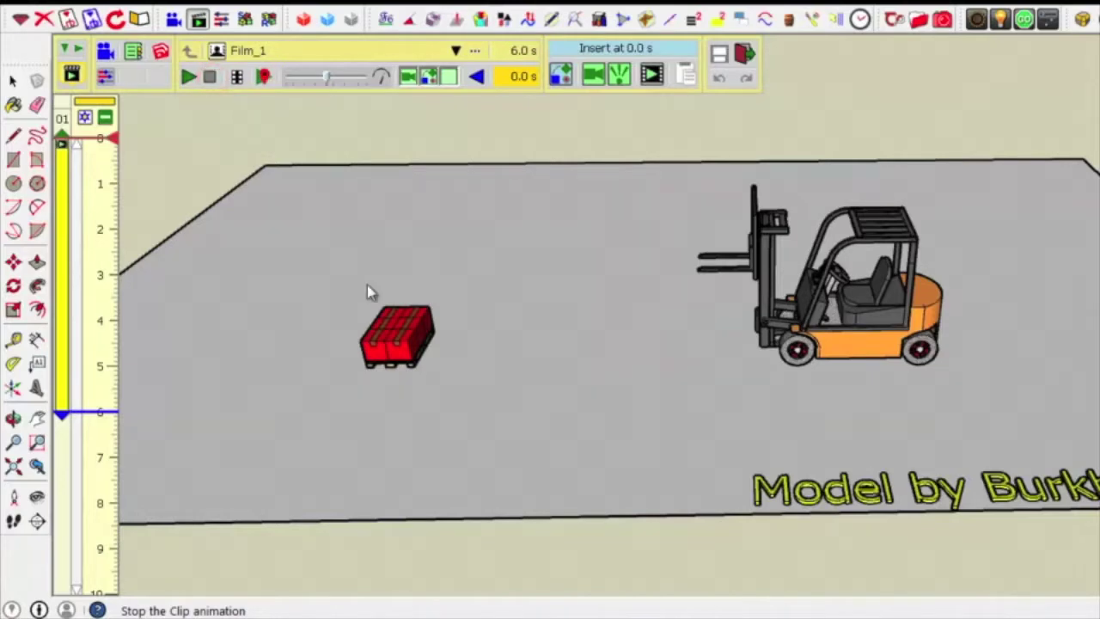
mouse_move(503, 360)
middle_mouse_down()
mouse_move(540, 327)
mouse_move(553, 300)
mouse_move(543, 290)
middle_mouse_up()
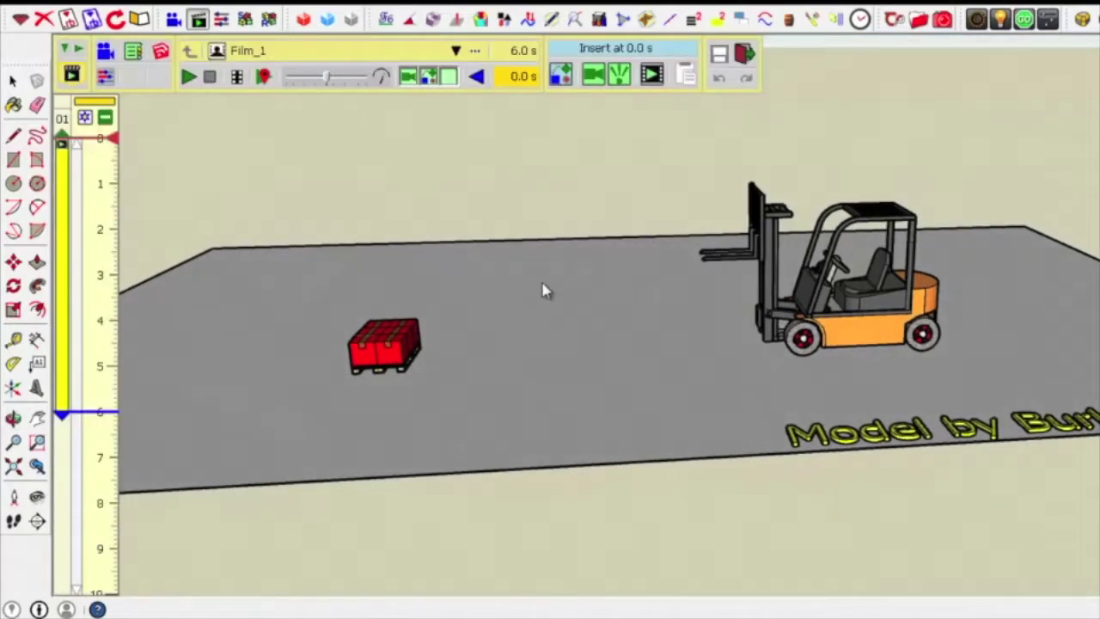
scroll(636, 257, "up", 1)
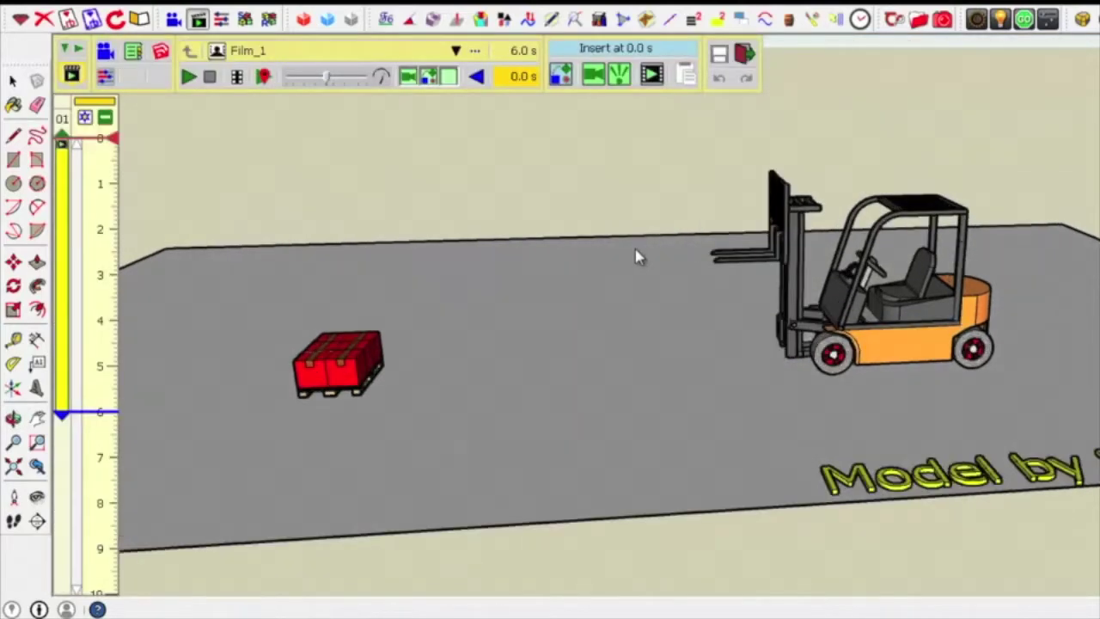
scroll(636, 258, "up", 1)
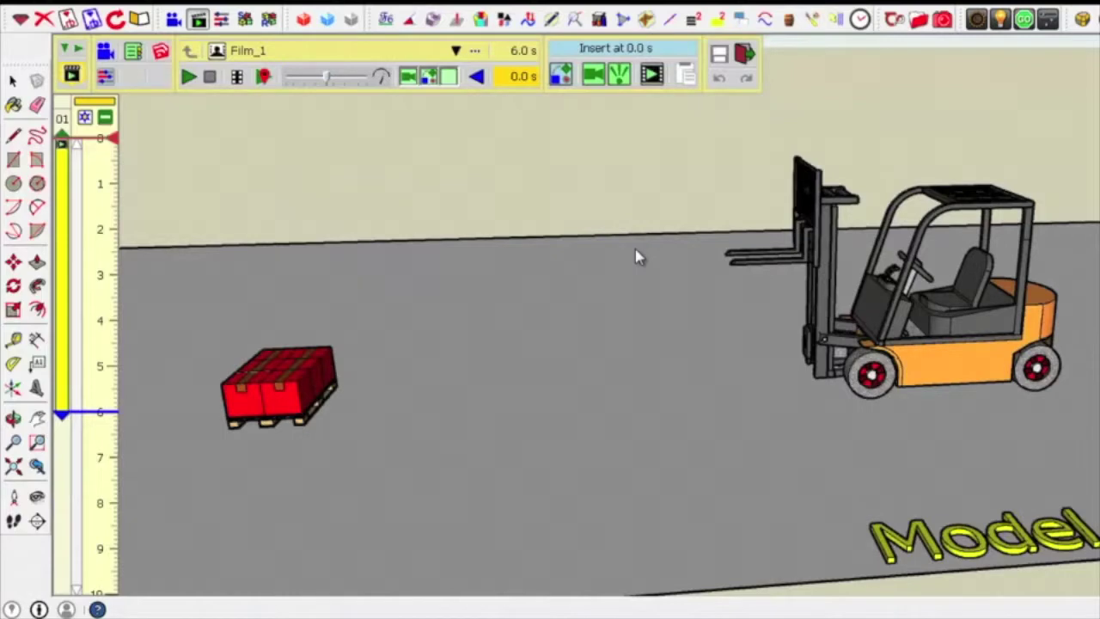
scroll(636, 257, "up", 1)
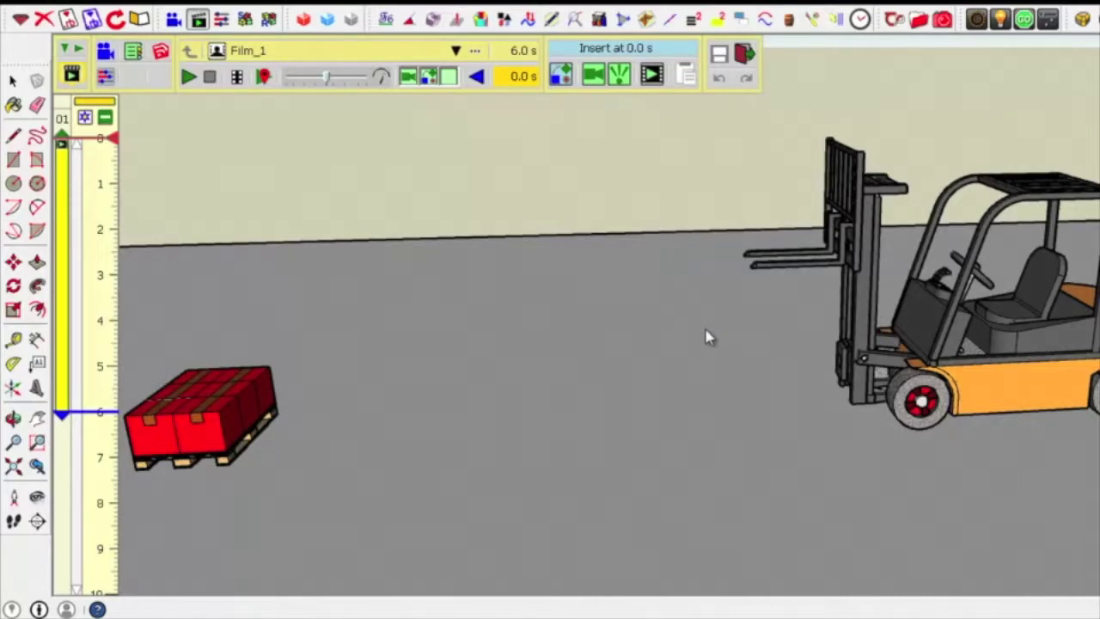
middle_click_drag(710, 339, 596, 351)
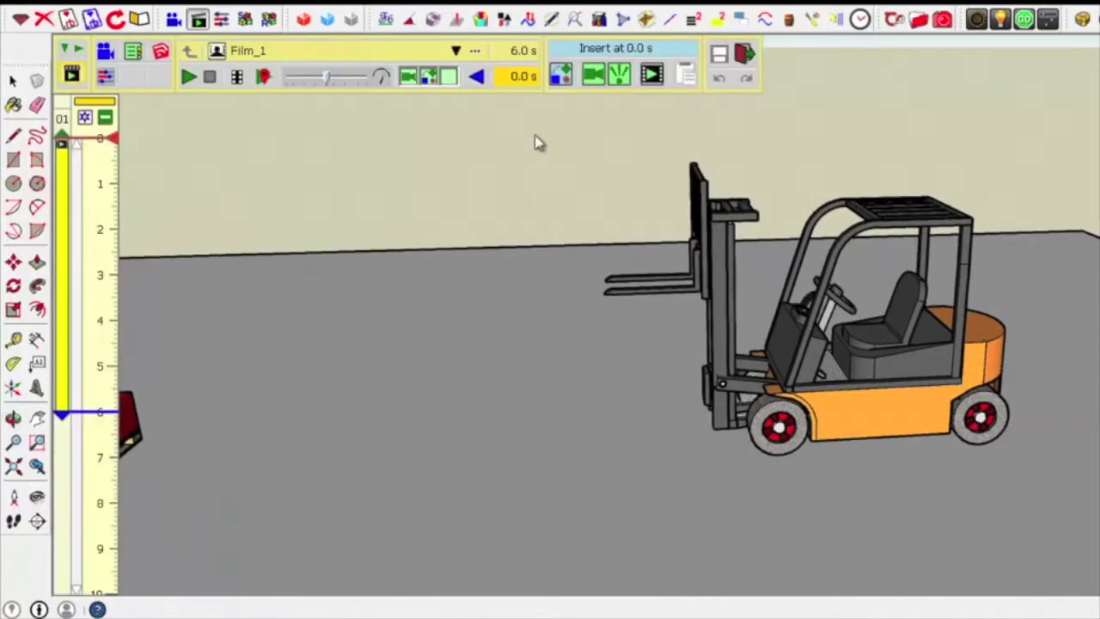
left_click(561, 79)
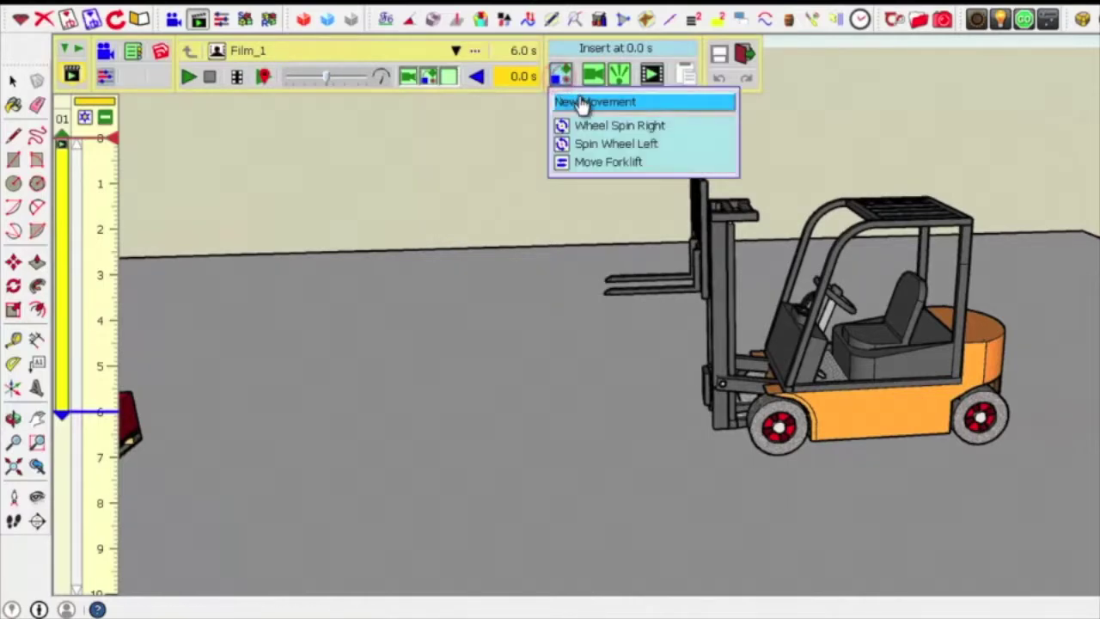
Create Movement_2 targeting the '1 - Fork' level, with Translation as its motion type
left_click(581, 103)
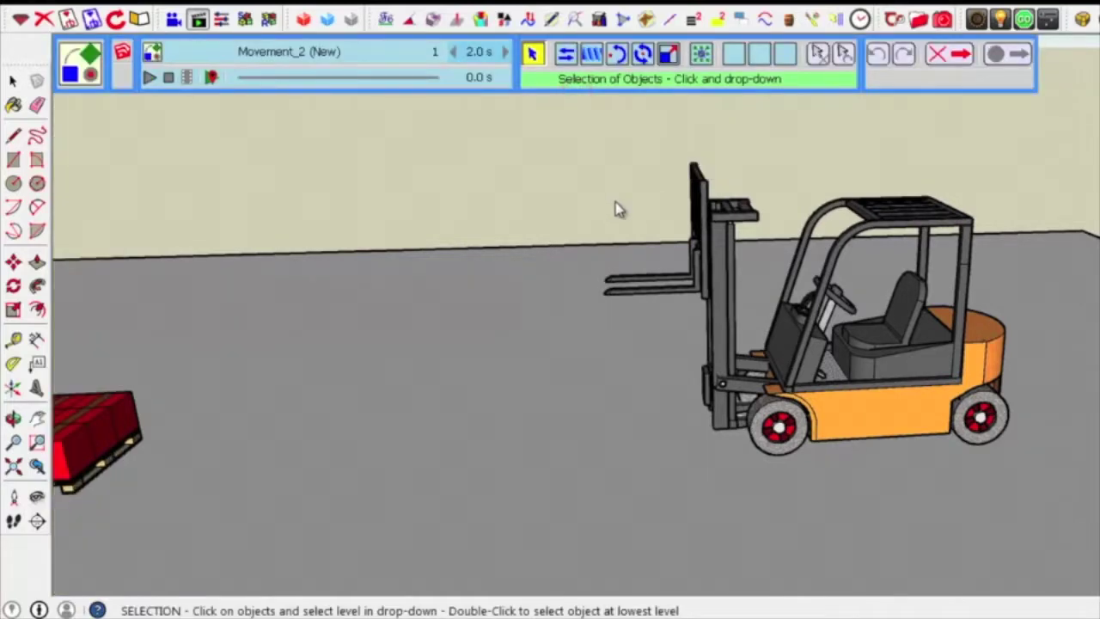
left_click(650, 297)
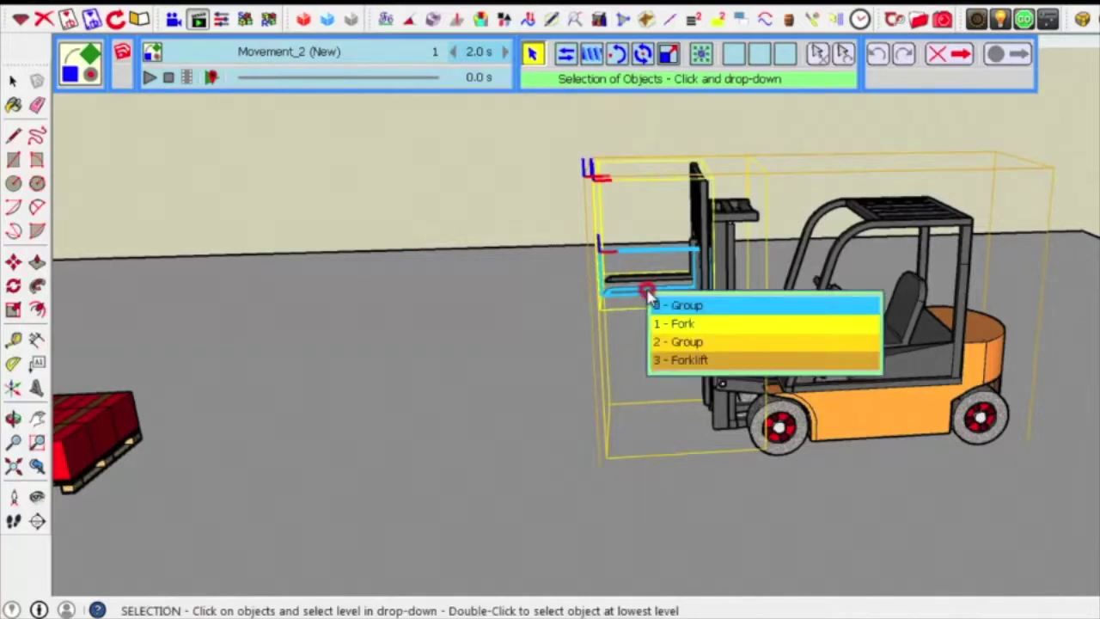
left_click(676, 324)
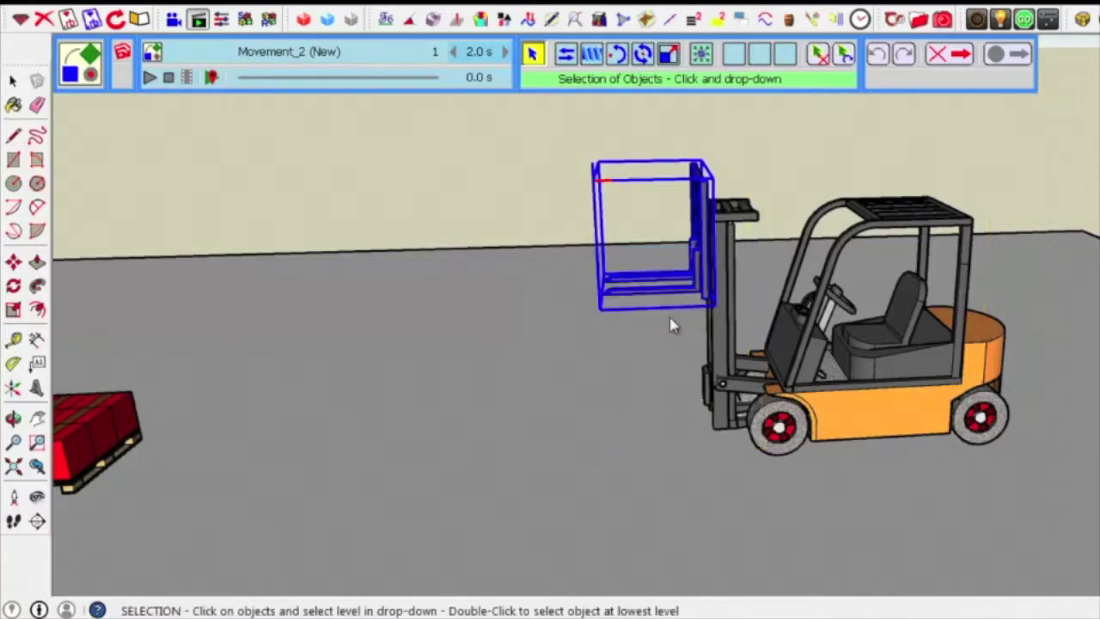
left_click(567, 58)
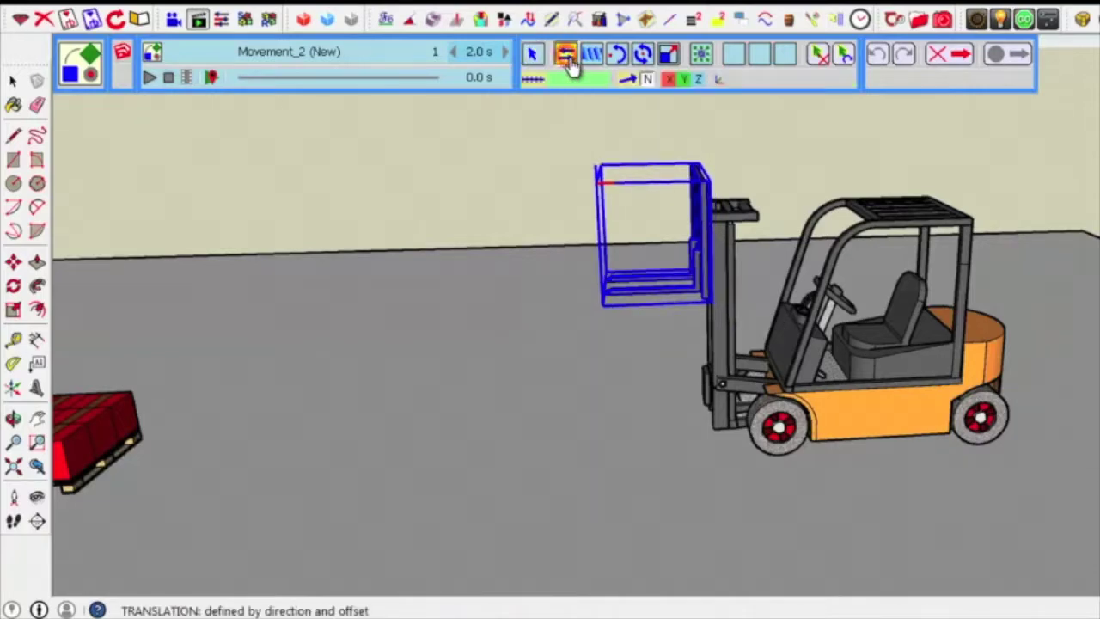
Record a 2.0 s Z-locked translation moving the Fork about 4.3 m, preview it, and save
left_click(700, 79)
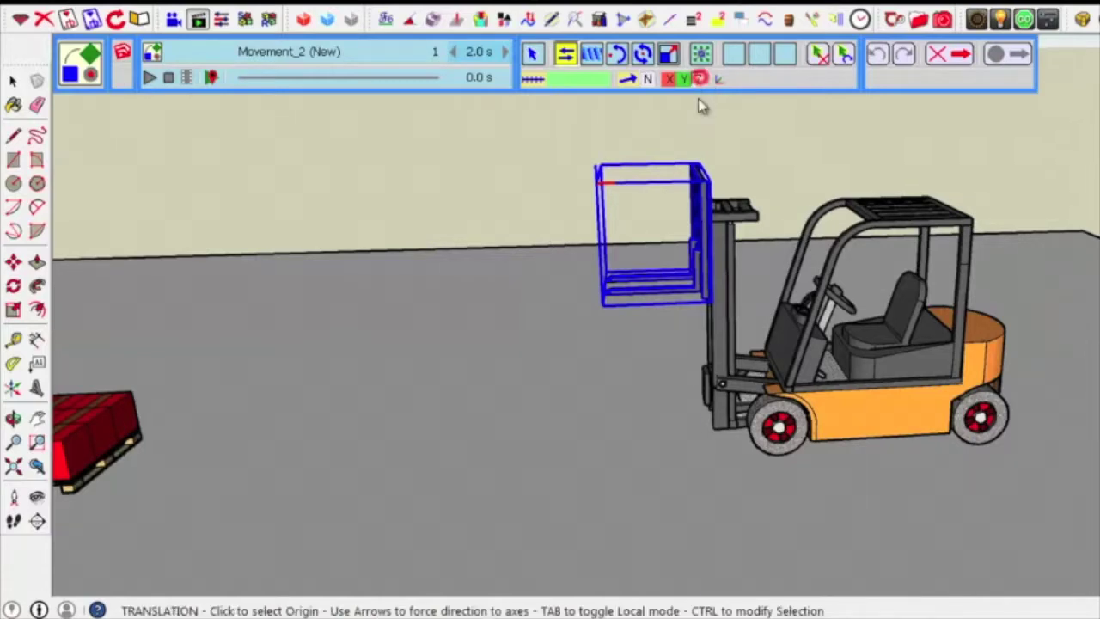
left_click(665, 299)
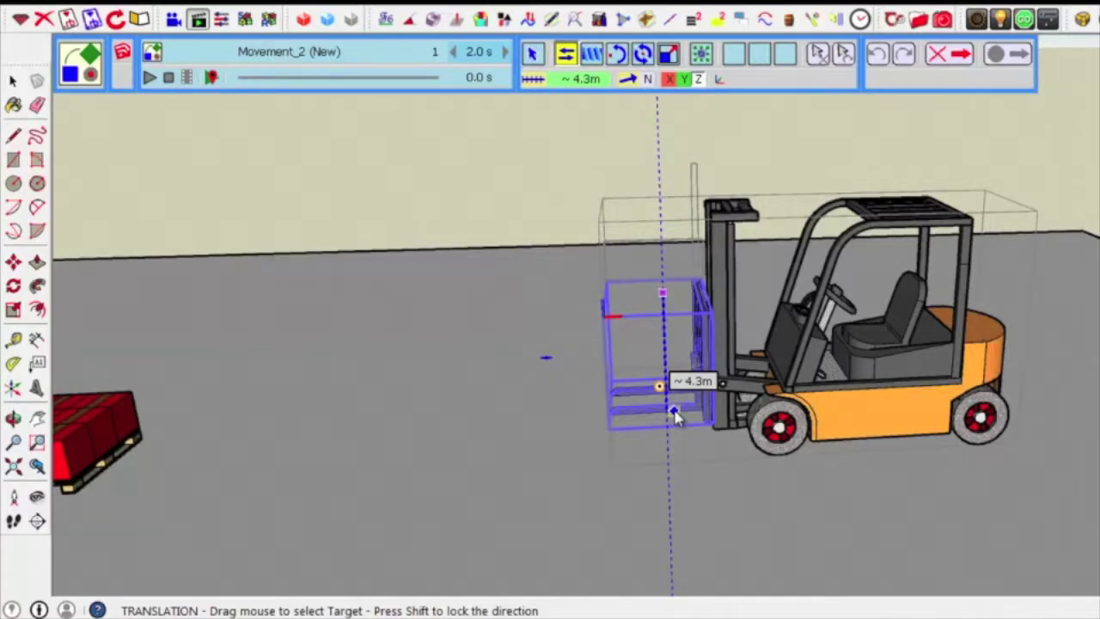
left_click(675, 417)
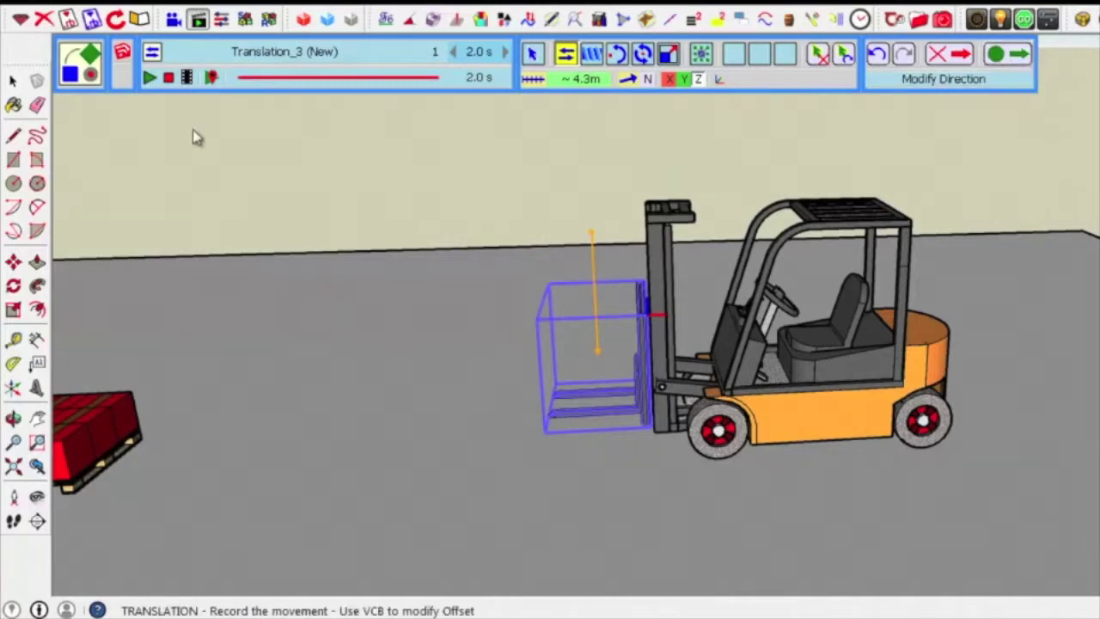
left_click(151, 79)
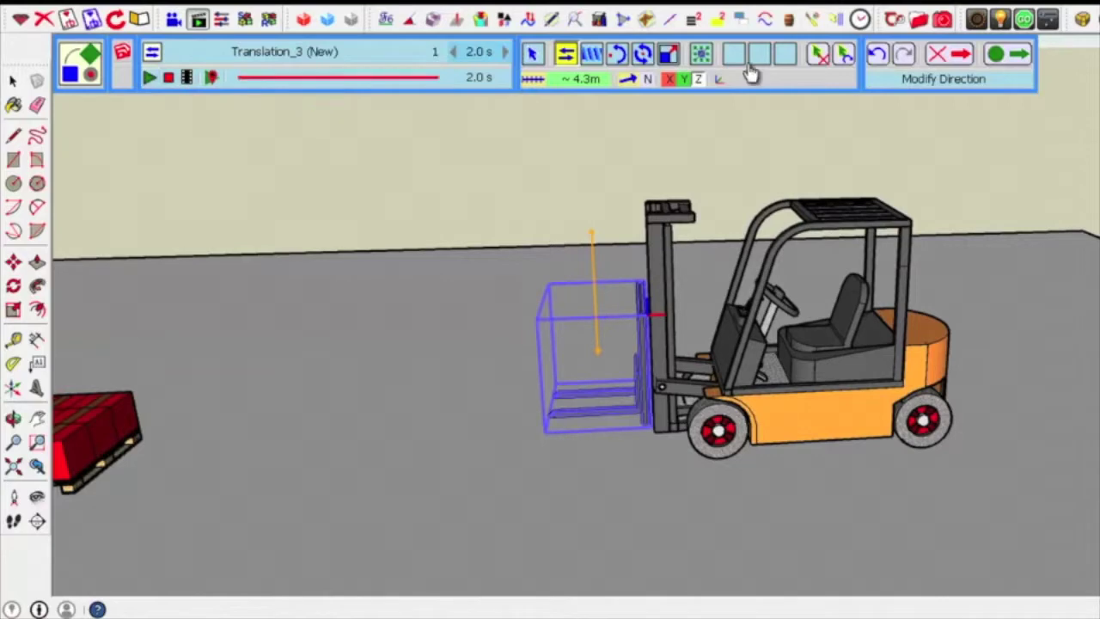
left_click(1014, 56)
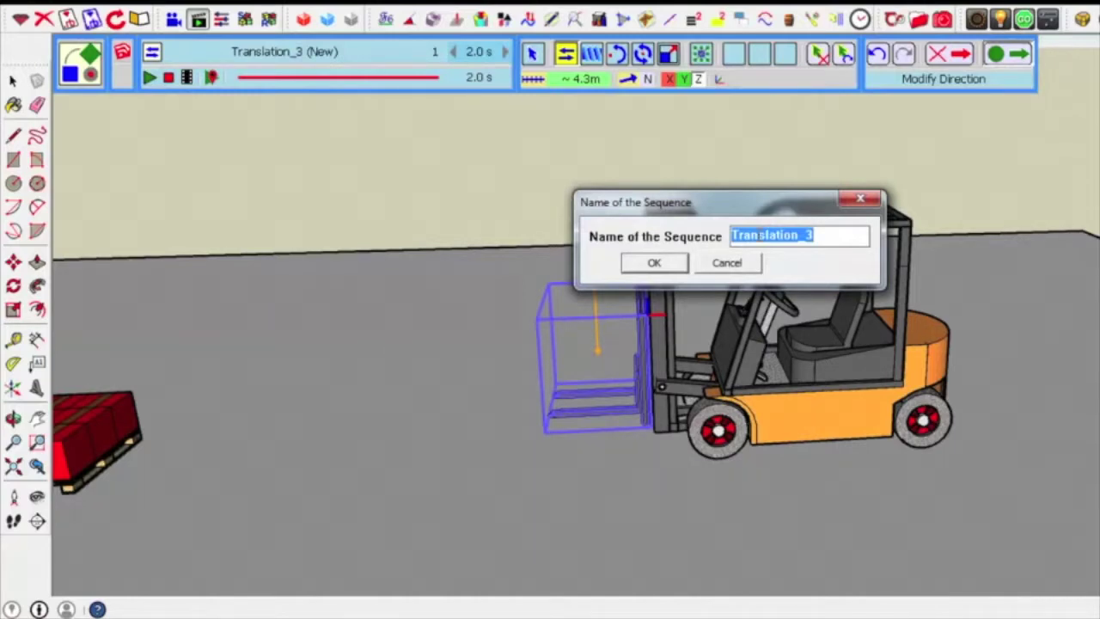
Enter 'Fork down 1' as the sequence name, placing it on Film_1 at 0.0 s for 2.0 s
type("Fork down 1")
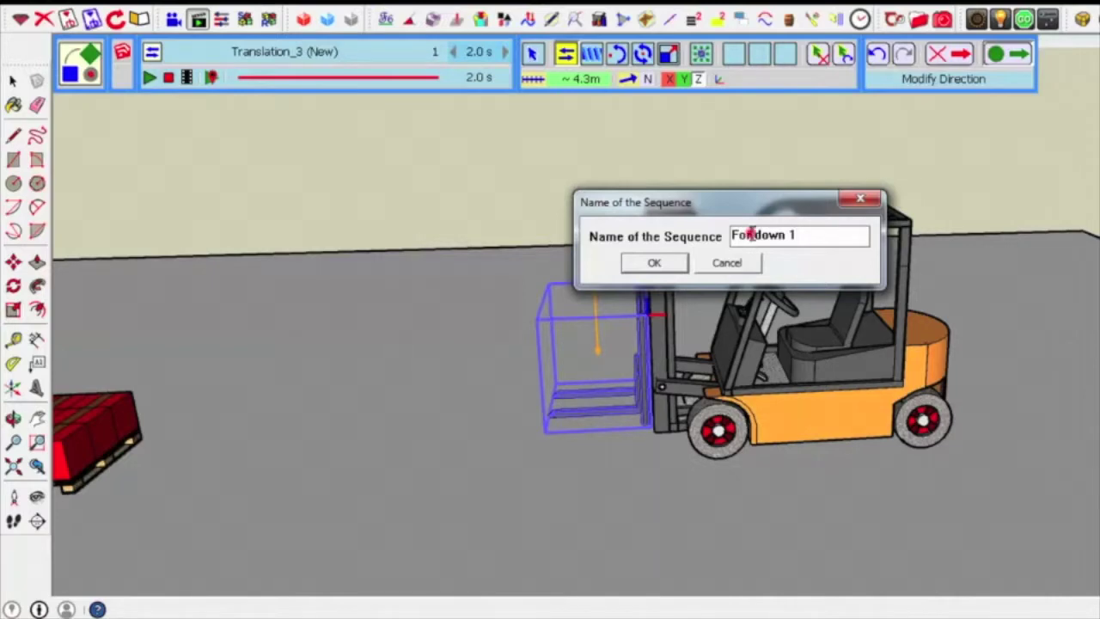
left_click(750, 234)
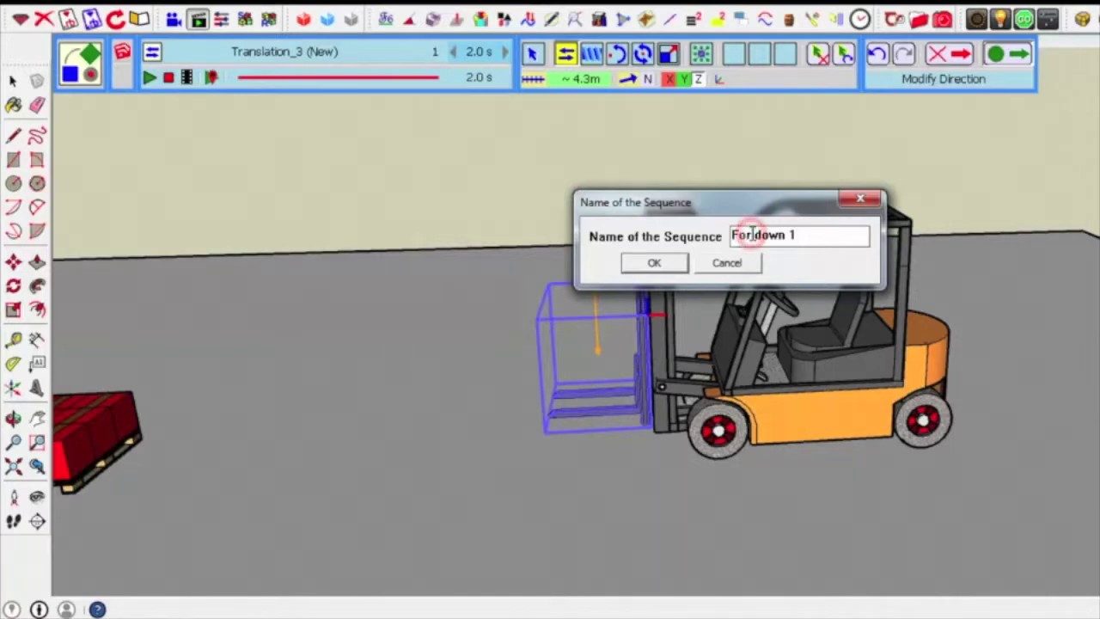
type("k")
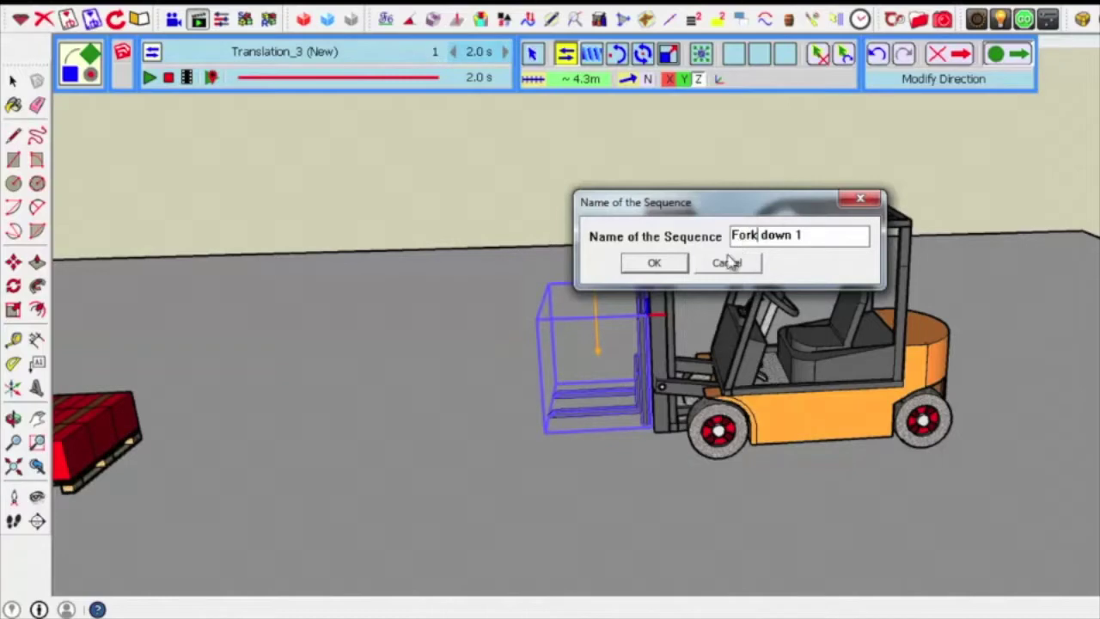
left_click(667, 264)
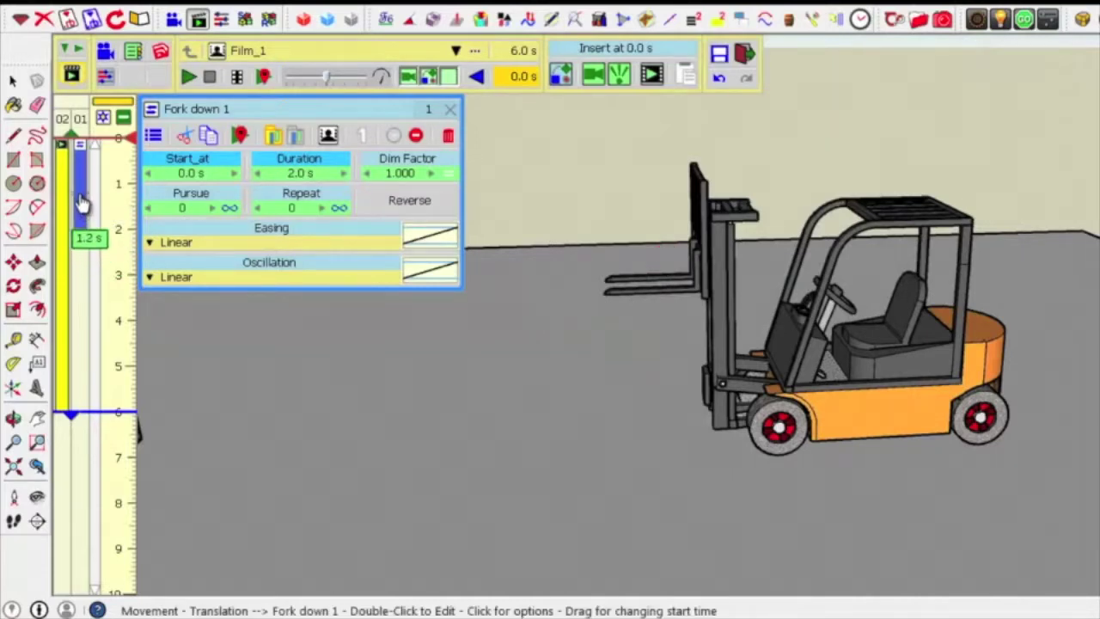
Move the Fork down 1 bar to start at 0.9 s and stretch it to 4.2 s
left_click_drag(82, 202, 84, 243)
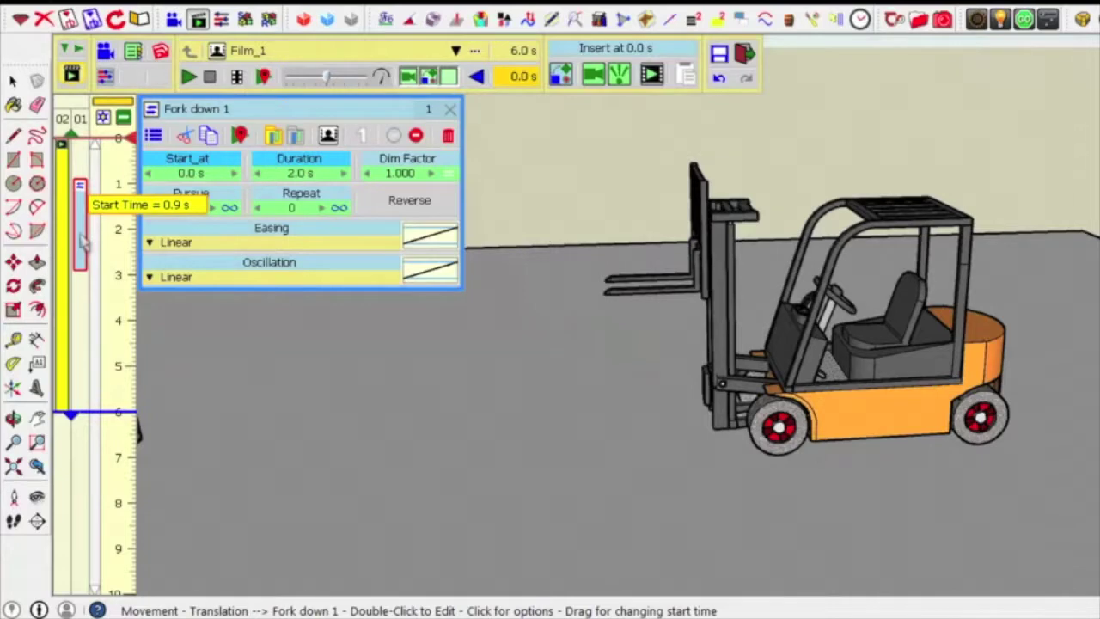
left_click_drag(80, 266, 79, 271)
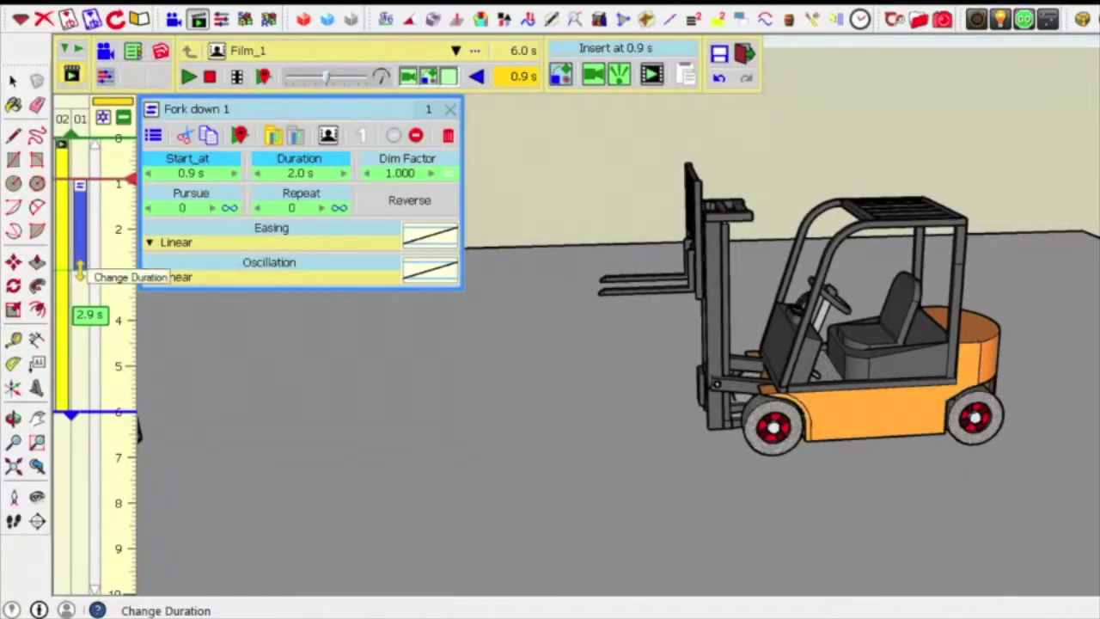
left_click_drag(79, 268, 80, 373)
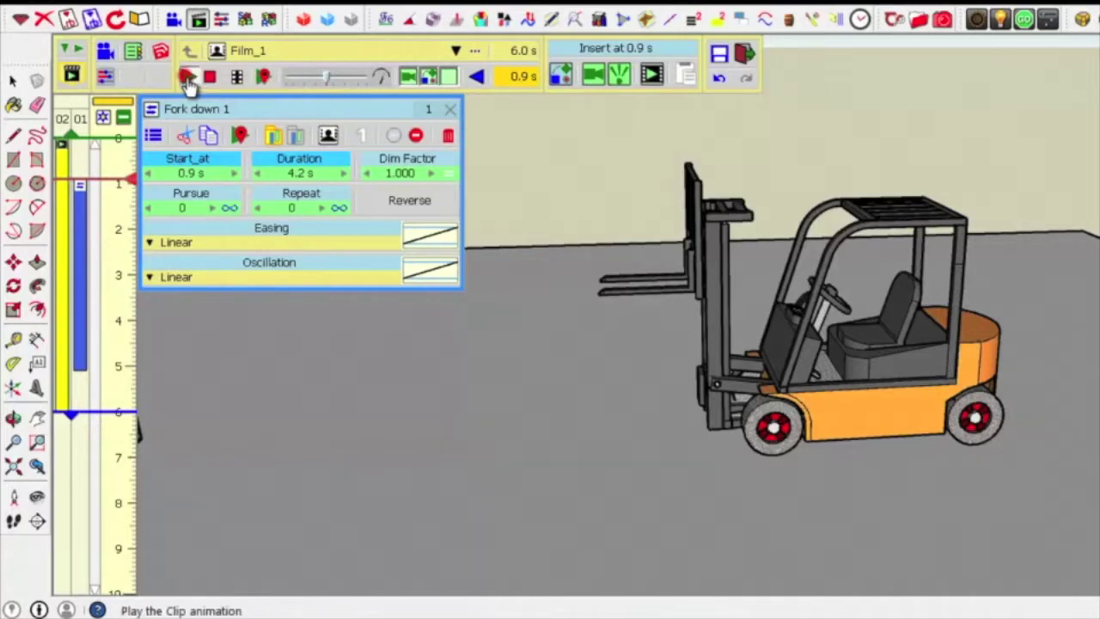
Play Film_1 from the start to 6.0 s, showing the retimed fork lowering
left_click(189, 80)
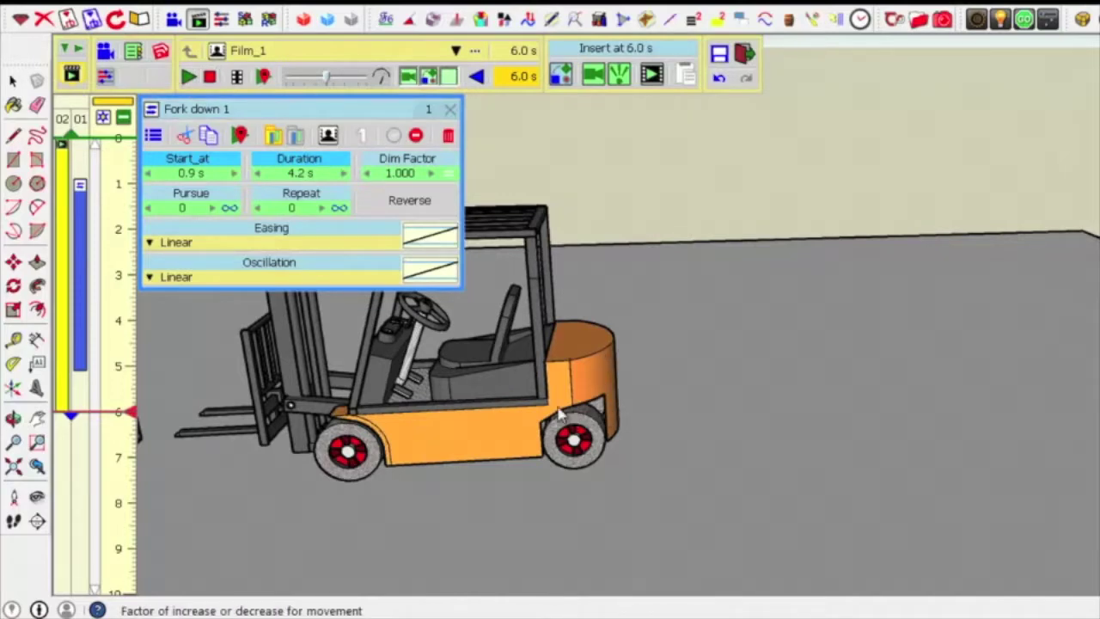
Orbit to bring the red pallet into view and list the movements to insert at 6.0 s
mouse_move(556, 404)
middle_mouse_down()
mouse_move(952, 413)
mouse_move(1028, 385)
mouse_move(999, 370)
mouse_move(913, 368)
middle_mouse_up()
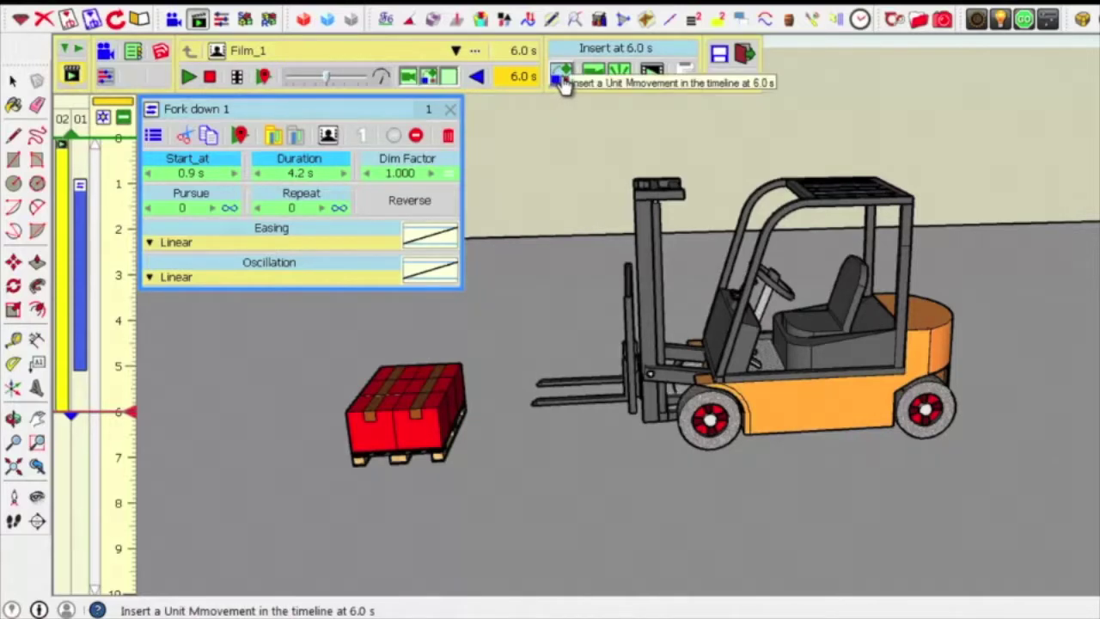
left_click(561, 78)
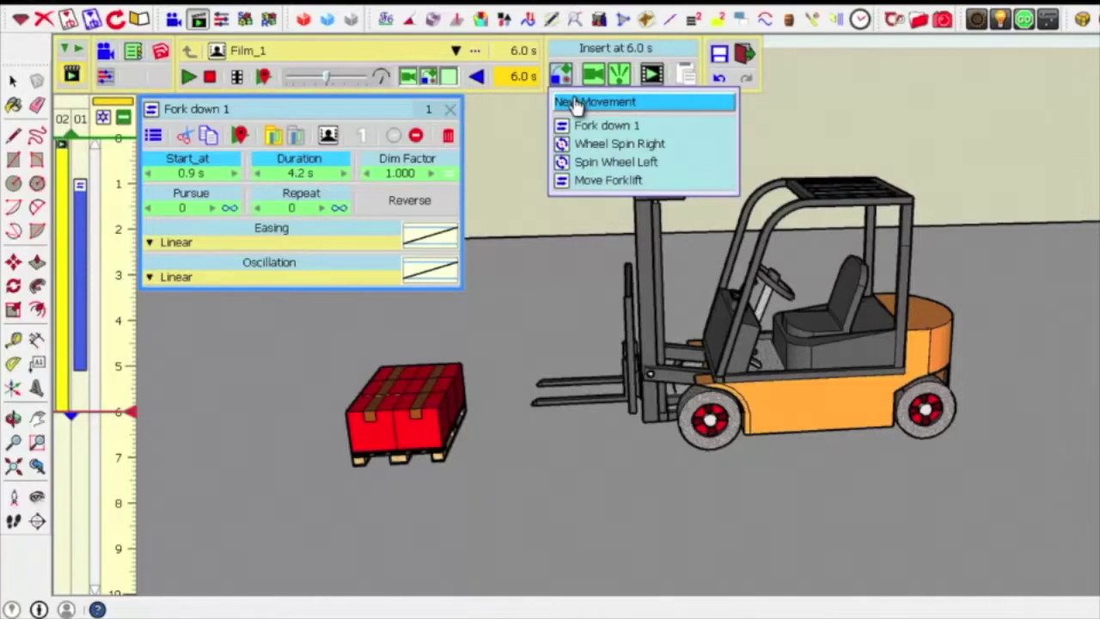
Create Movement_4 at 6.0 s and choose the Fork group as its moving part
left_click(575, 102)
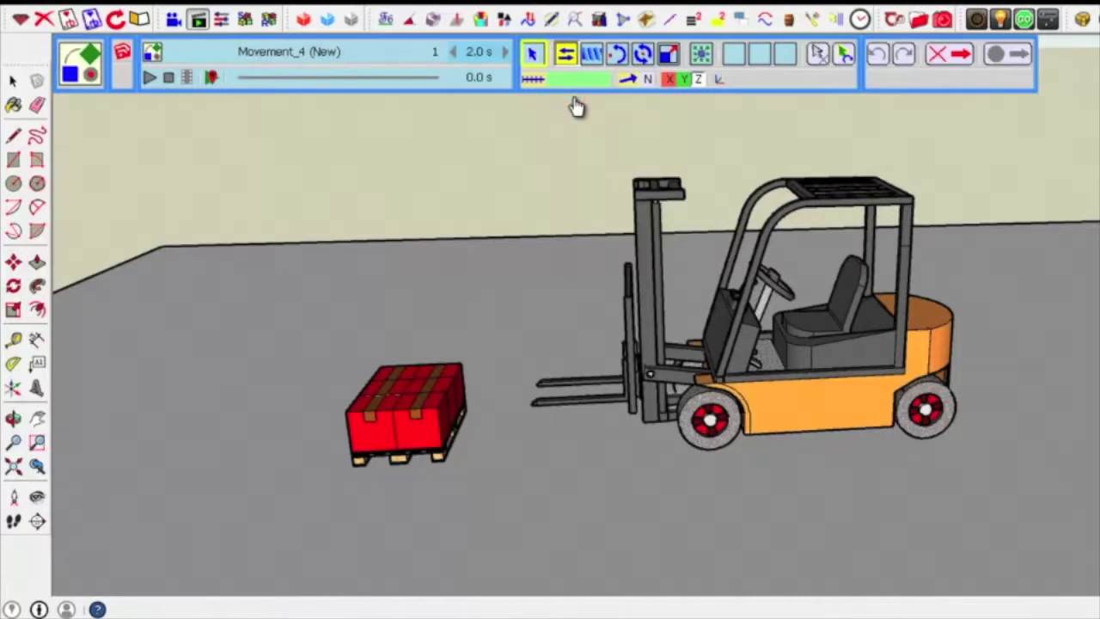
left_click(604, 405)
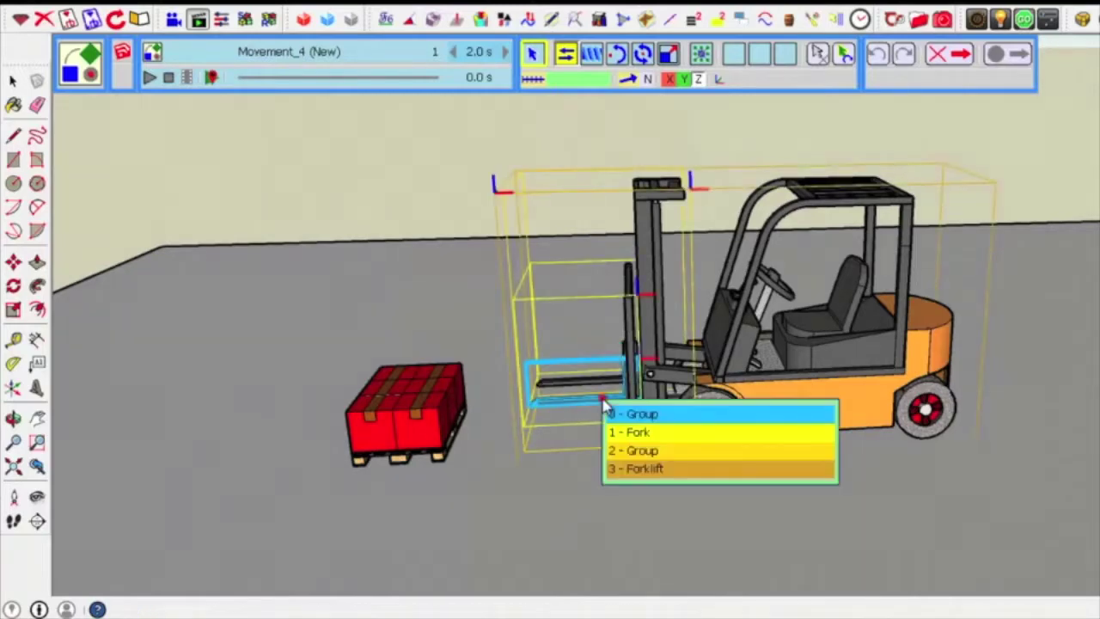
left_click(628, 440)
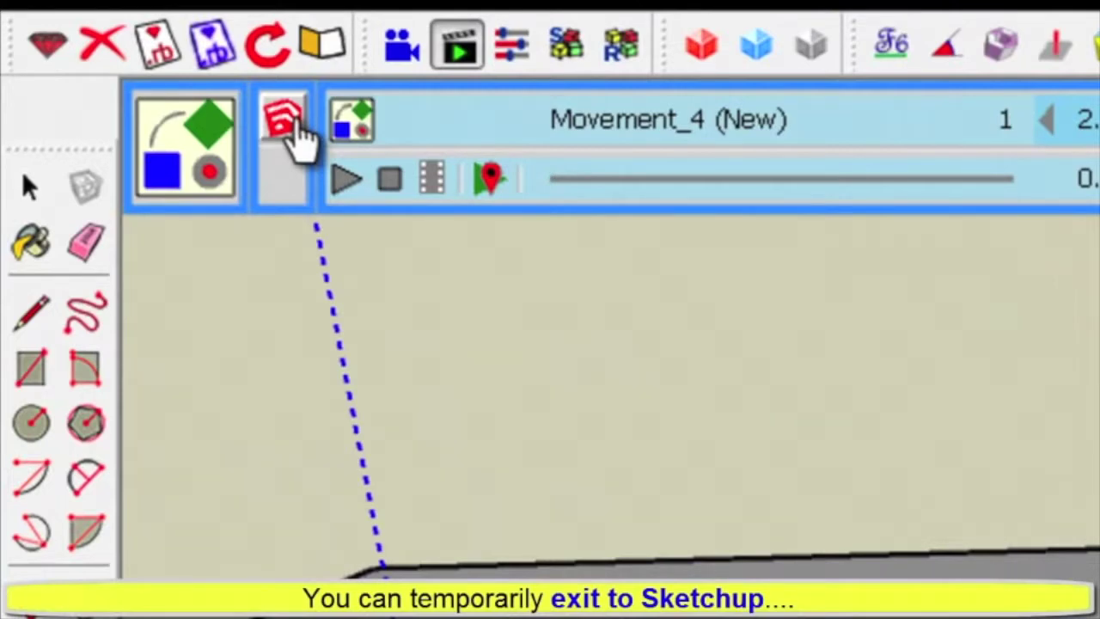
Exit Animator temporarily, take the Tape Measure tool, and zoom in on the forks
left_click(289, 120)
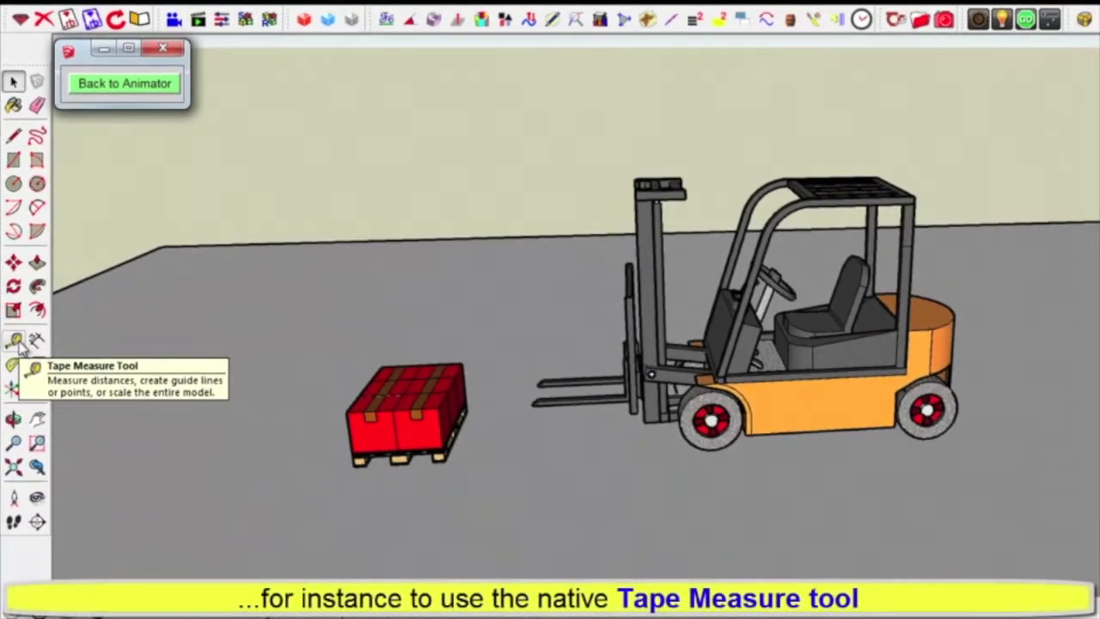
left_click(15, 341)
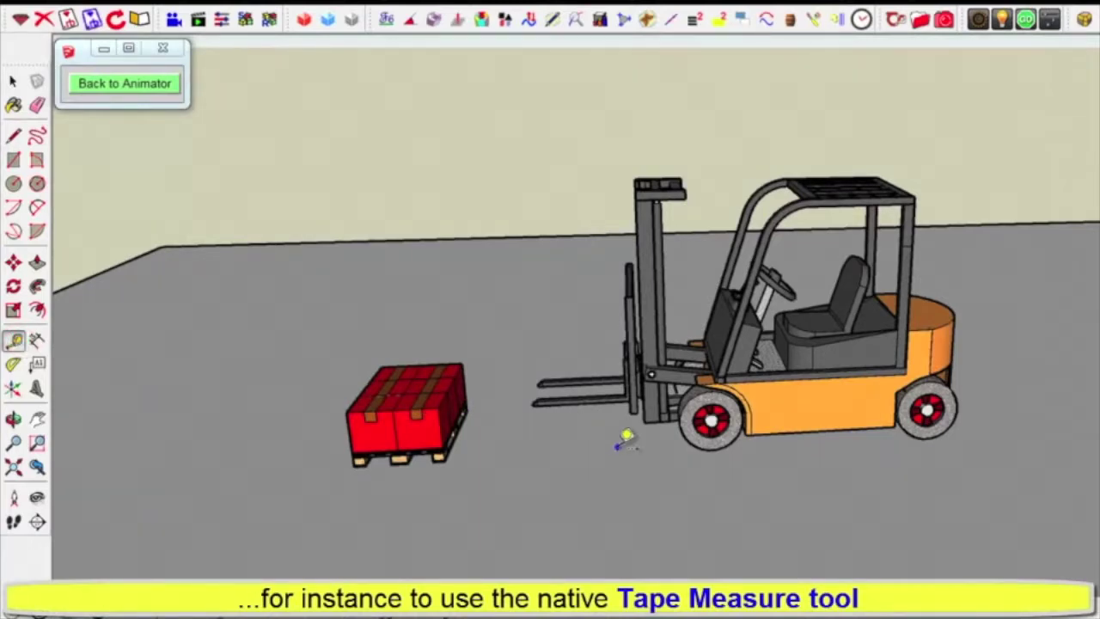
scroll(538, 415, "up", 2)
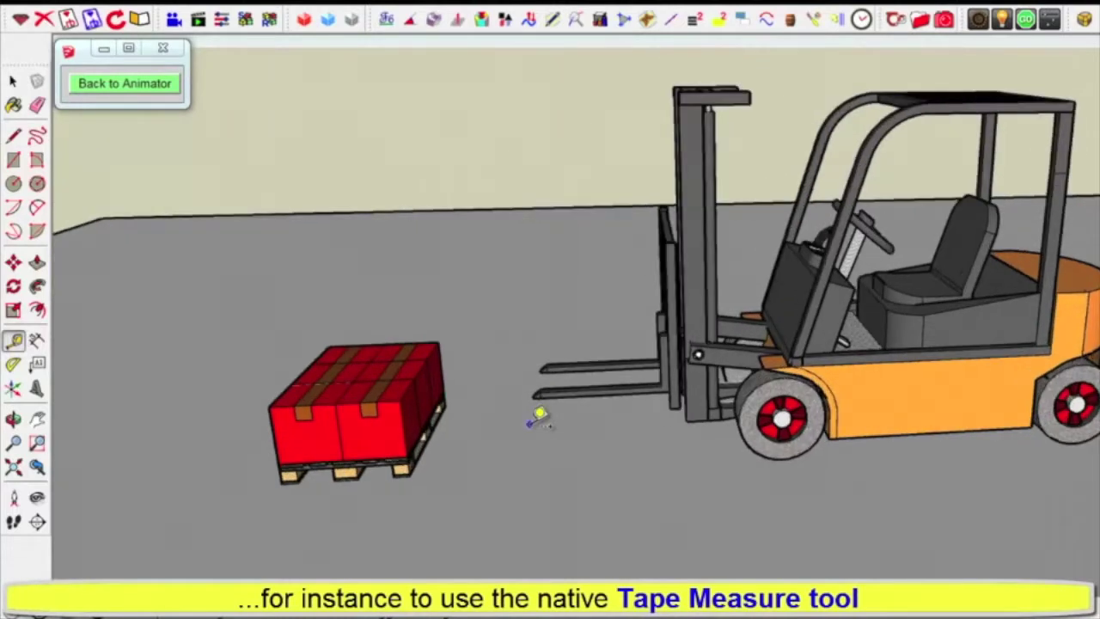
scroll(543, 411, "up", 1)
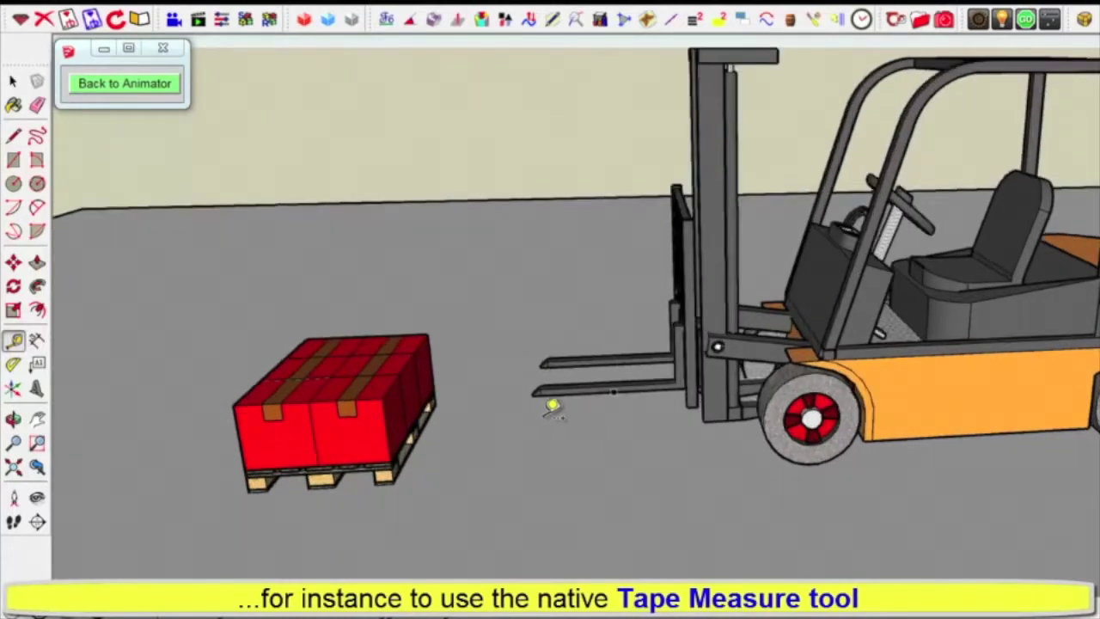
scroll(595, 422, "up", 1)
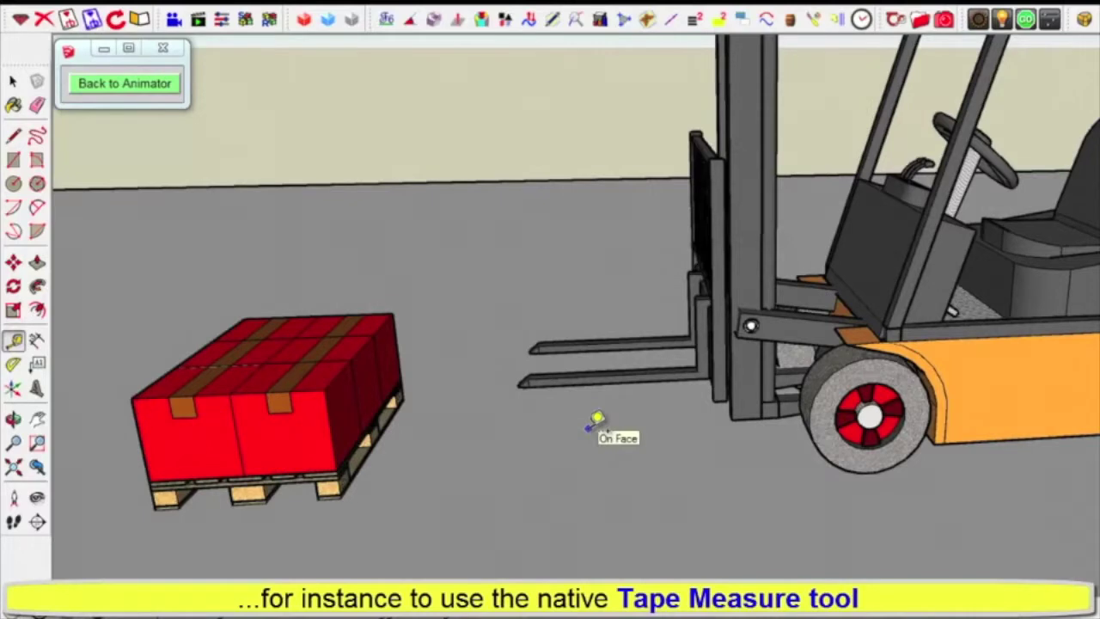
scroll(595, 421, "up", 1)
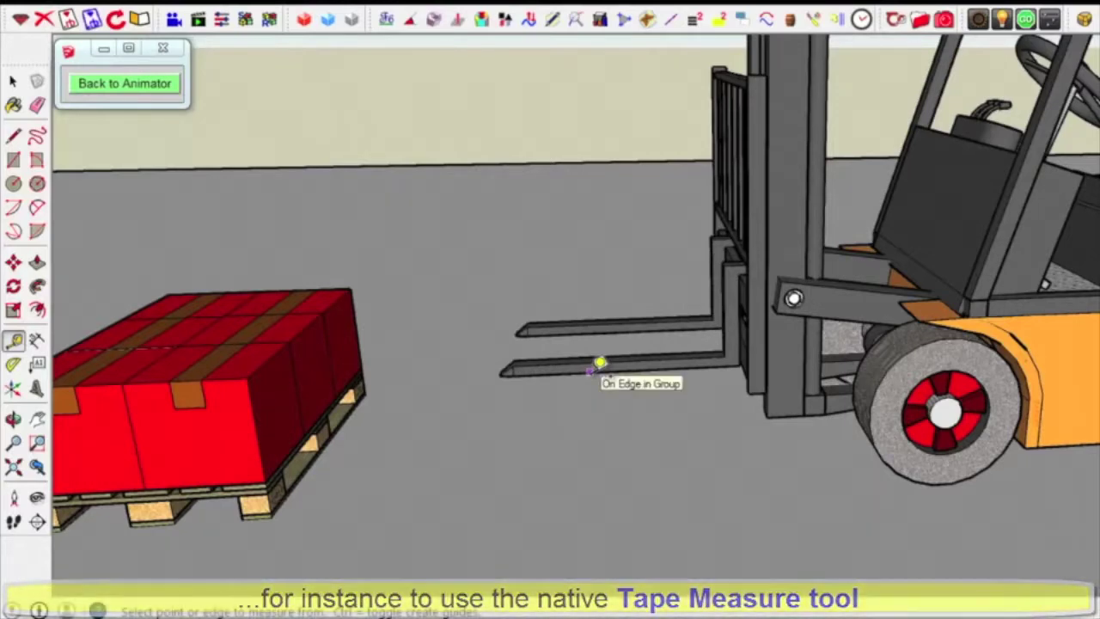
Measure from the fork tip edge to the floor by the pallet, about 1.3 m
left_click(599, 362)
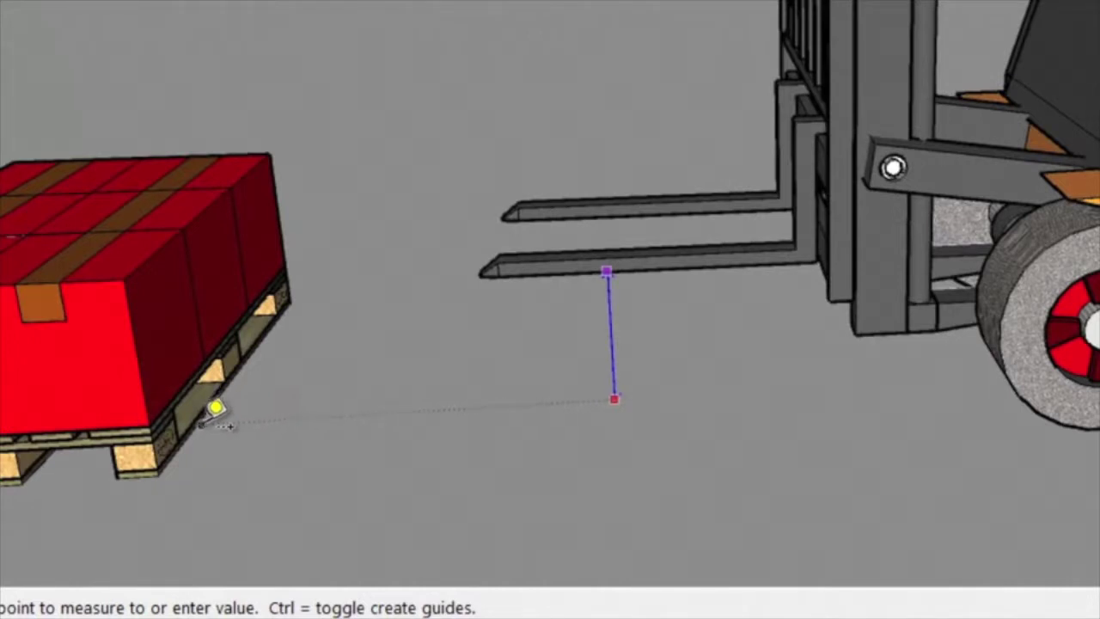
left_click(344, 417)
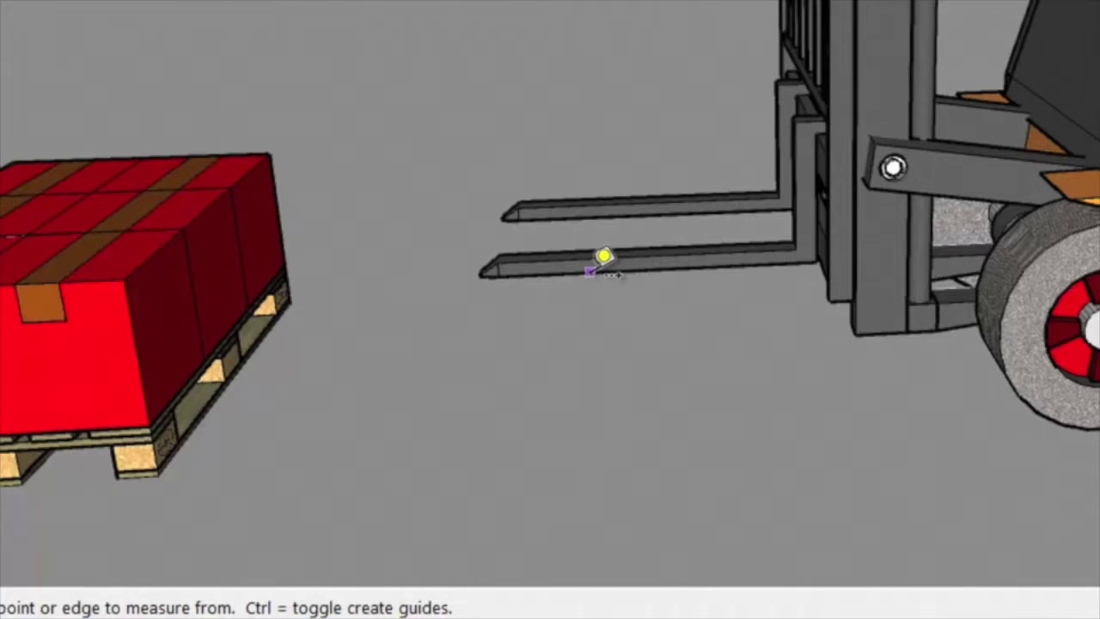
left_click(589, 270)
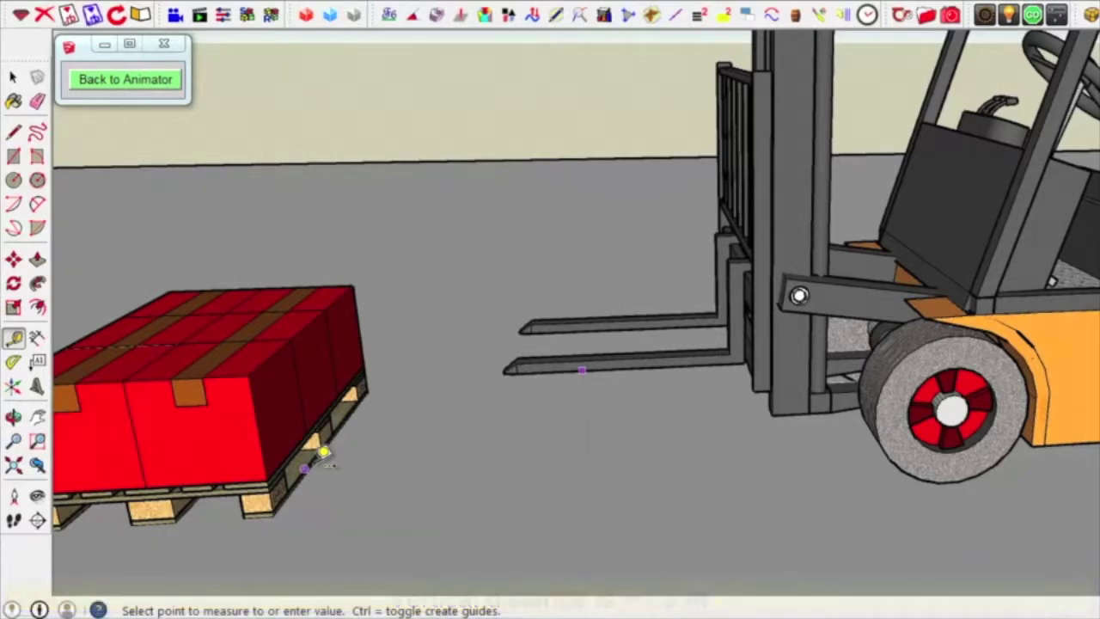
key("Escape")
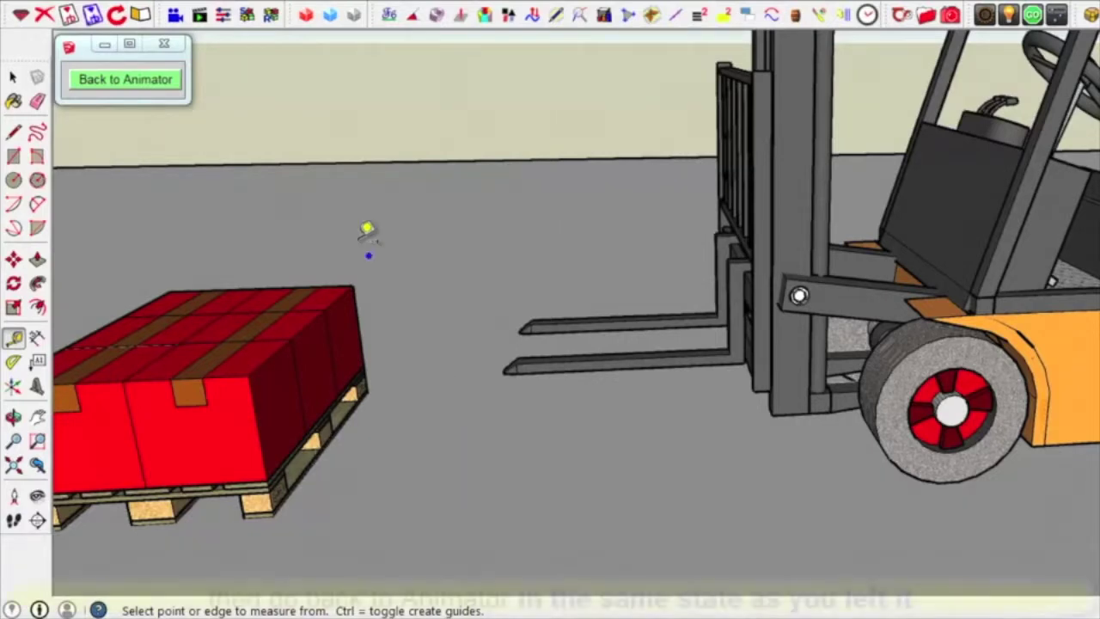
Back in Animator, record a 2.0 s vertical Translation of the forks of about 0.6 m
left_click(169, 75)
left_click(169, 79)
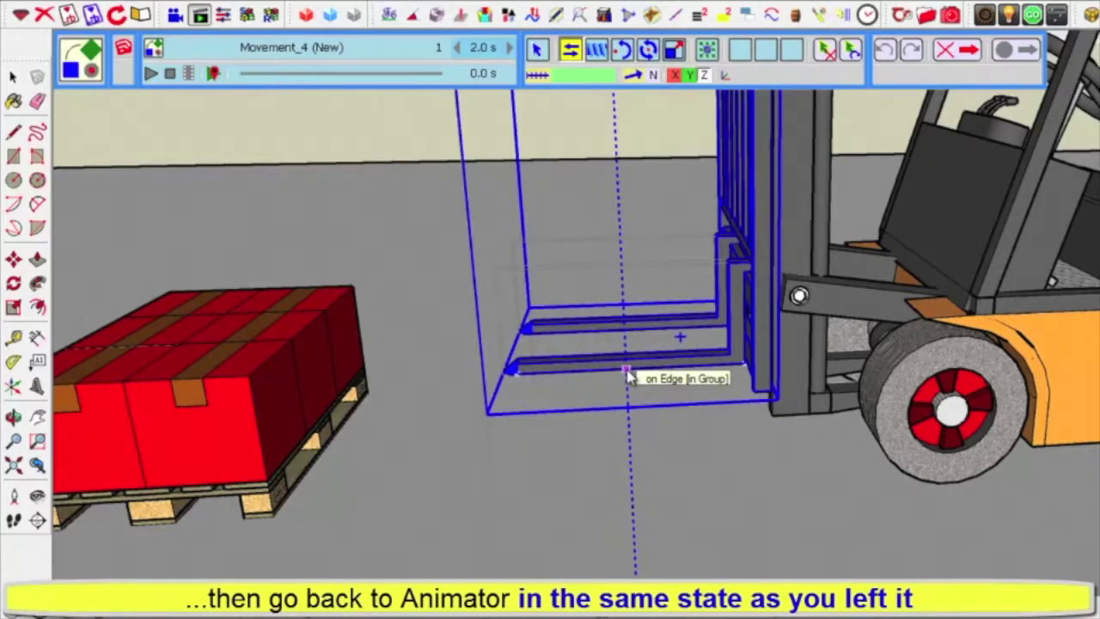
left_click(628, 376)
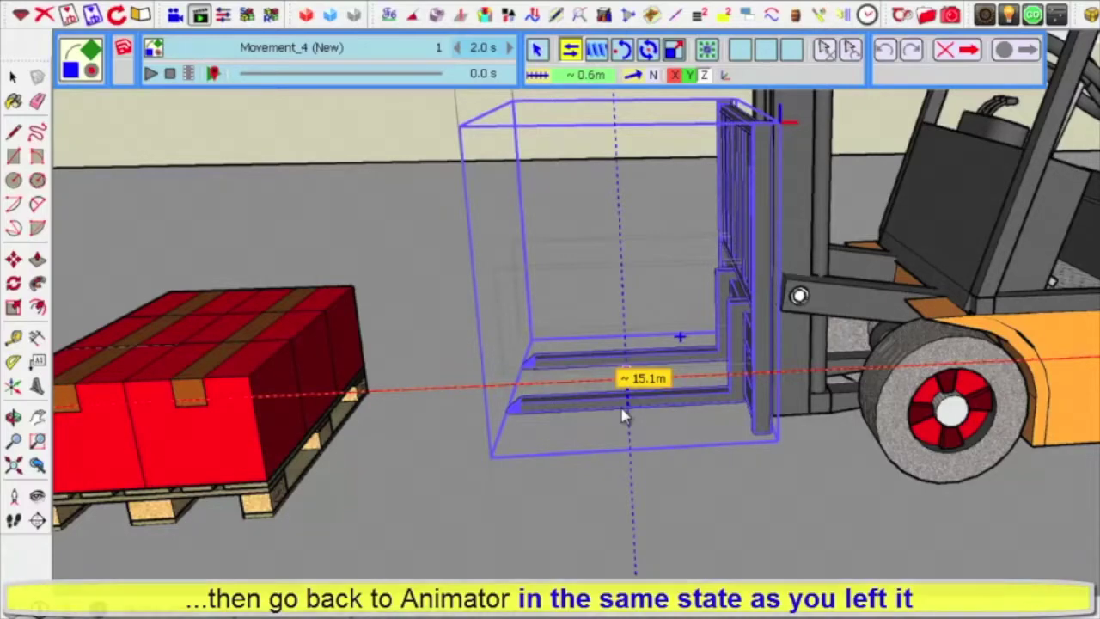
left_click(624, 415)
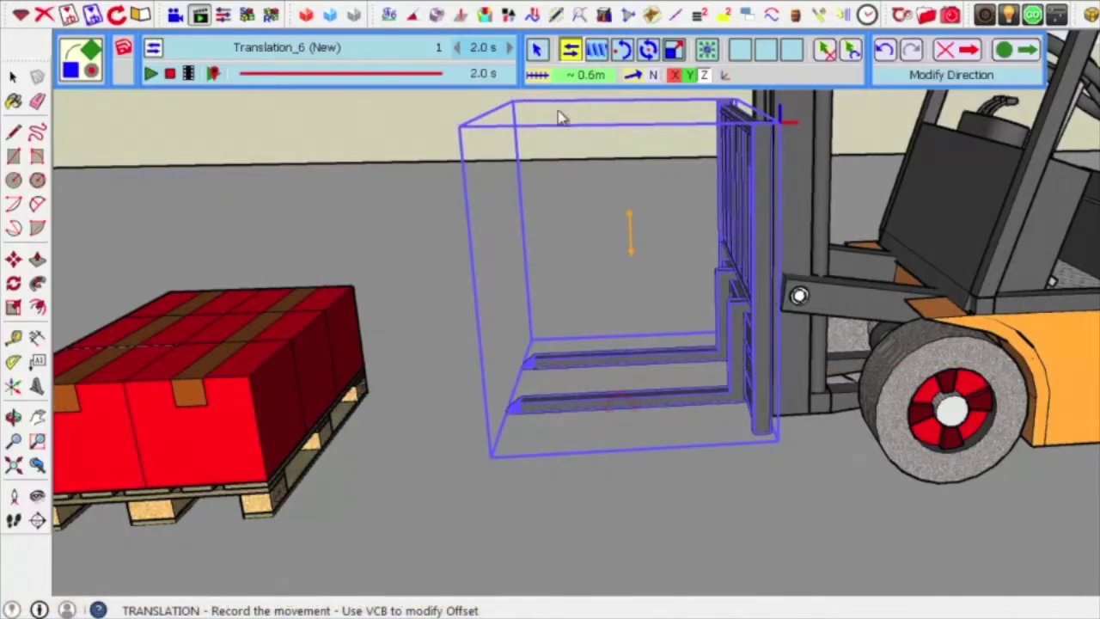
left_click(588, 77)
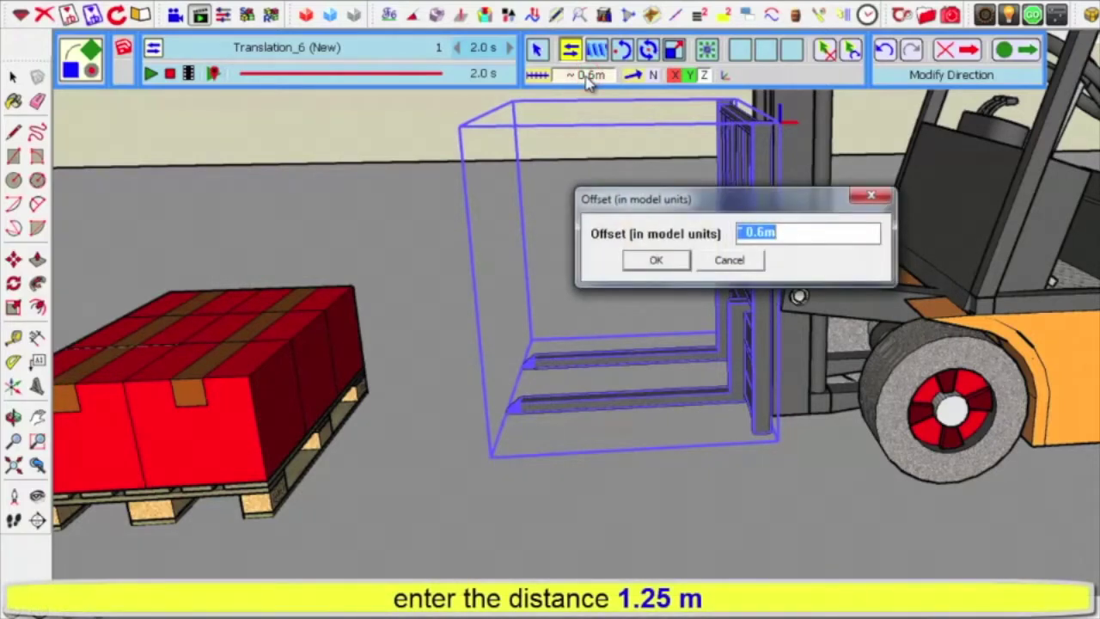
Give the Translation_6 fork movement an offset of 1.25 m and preview its 2.0 s playback
type("1.25")
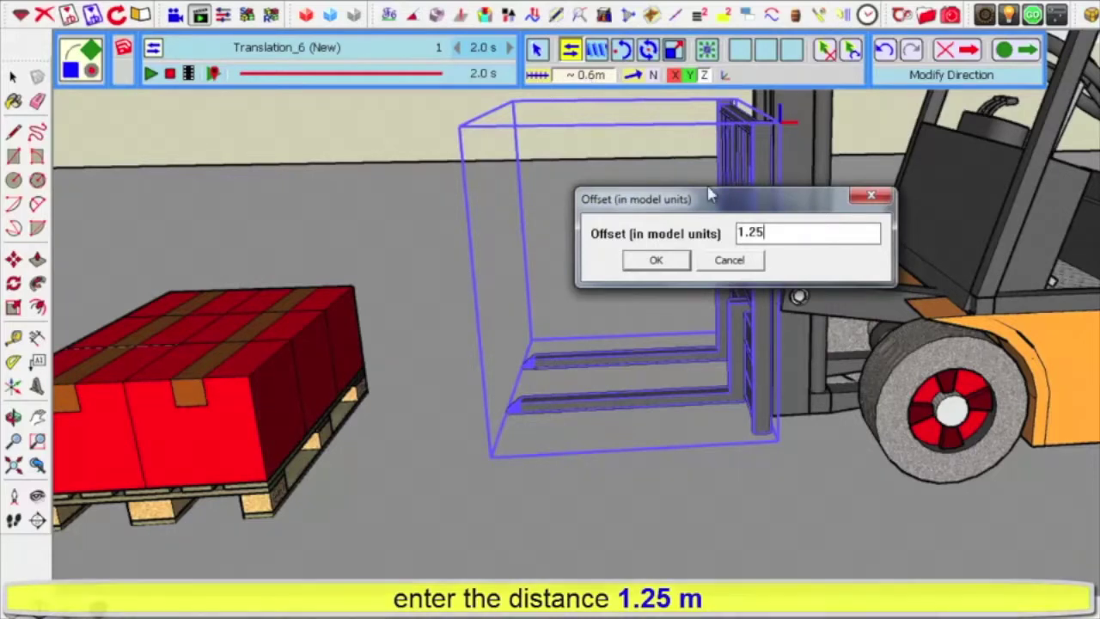
left_click(678, 260)
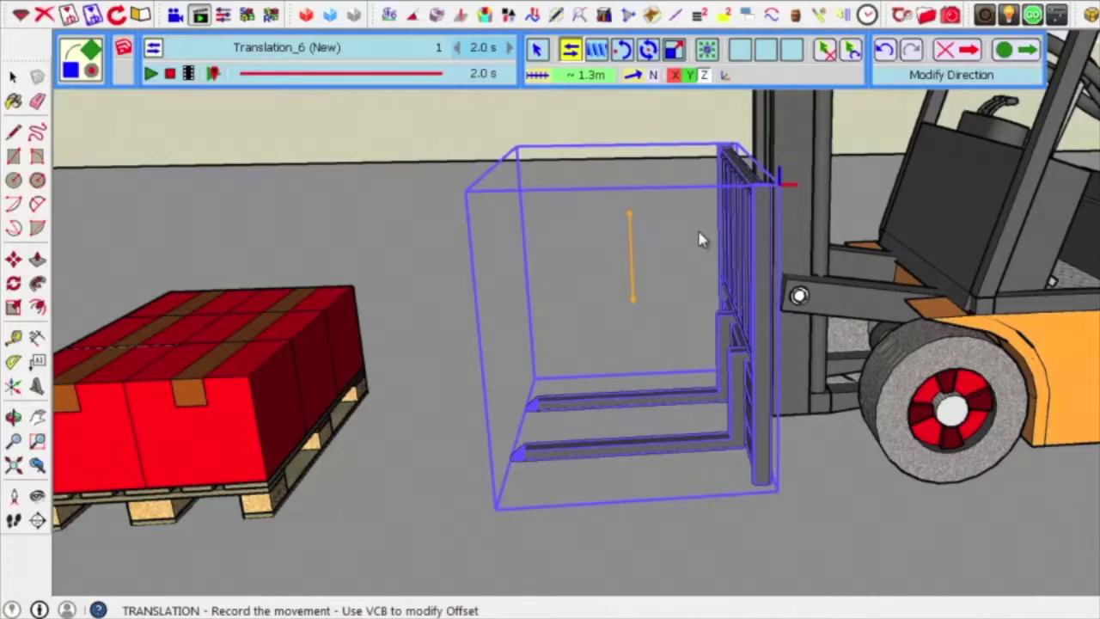
left_click(151, 75)
Save the fork movement as the sequence 'Fork down 2', placed at 6.0 s for 2.0 s
left_click(1024, 57)
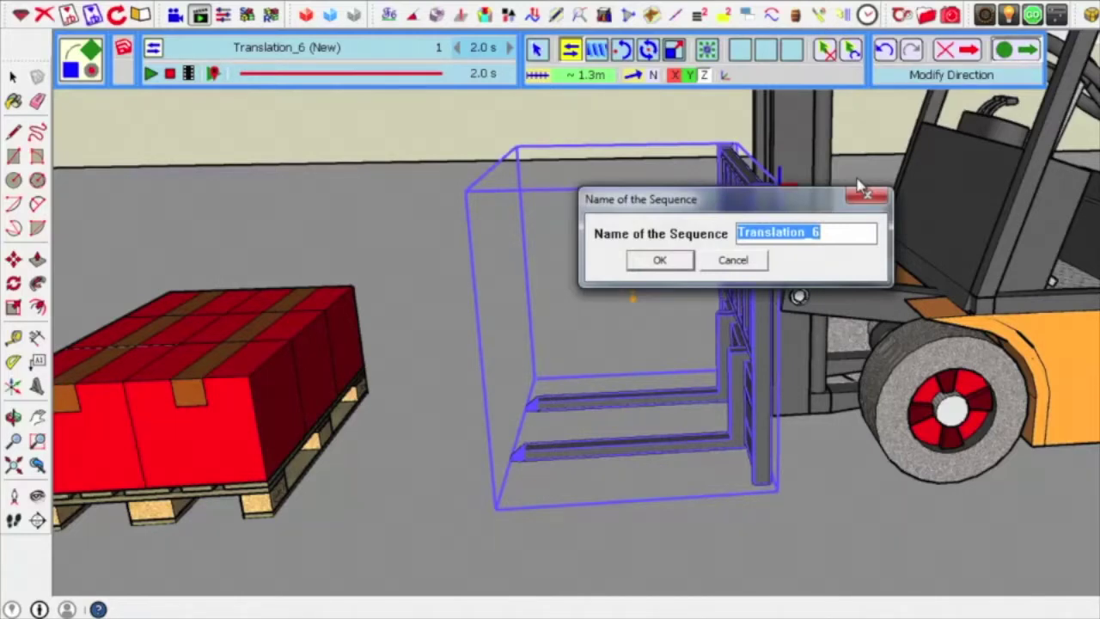
type("Fork down 2")
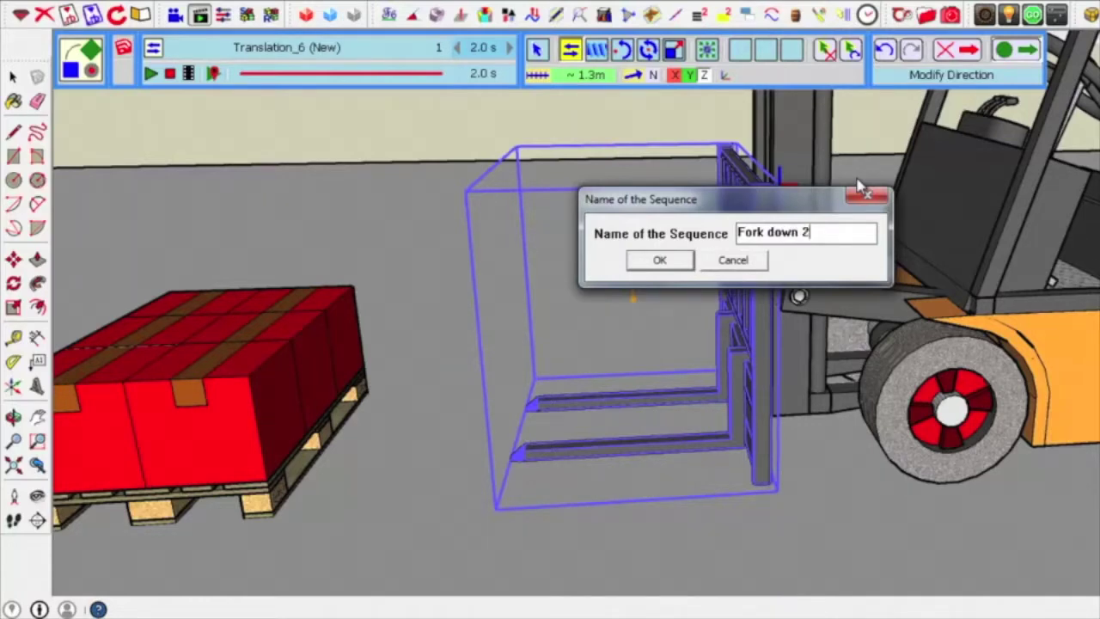
left_click(864, 192)
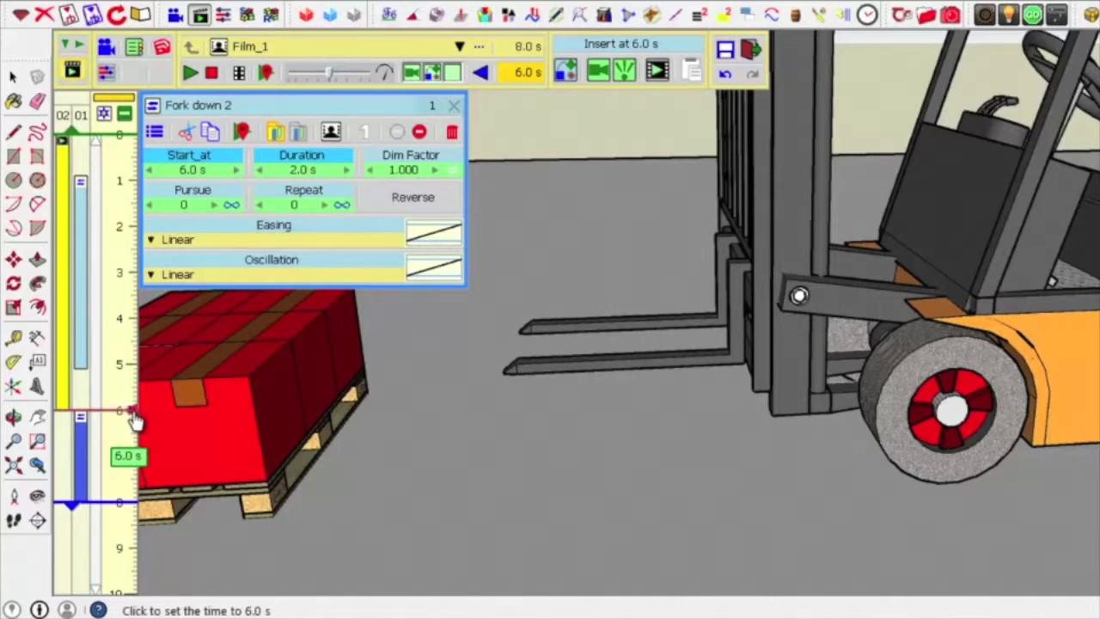
Drag the film's time marker to 8.0 s, the end of Film_1
left_click_drag(135, 419, 126, 507)
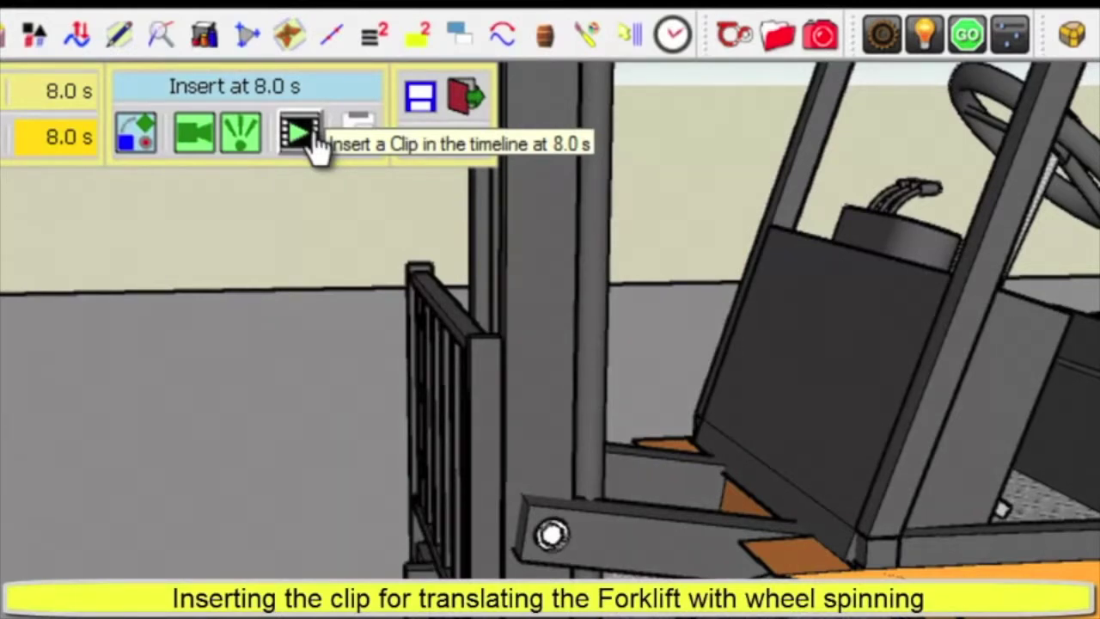
Insert the Forklift Translation 1 clip at 8.0 s for 4.0 s and play it
left_click(301, 133)
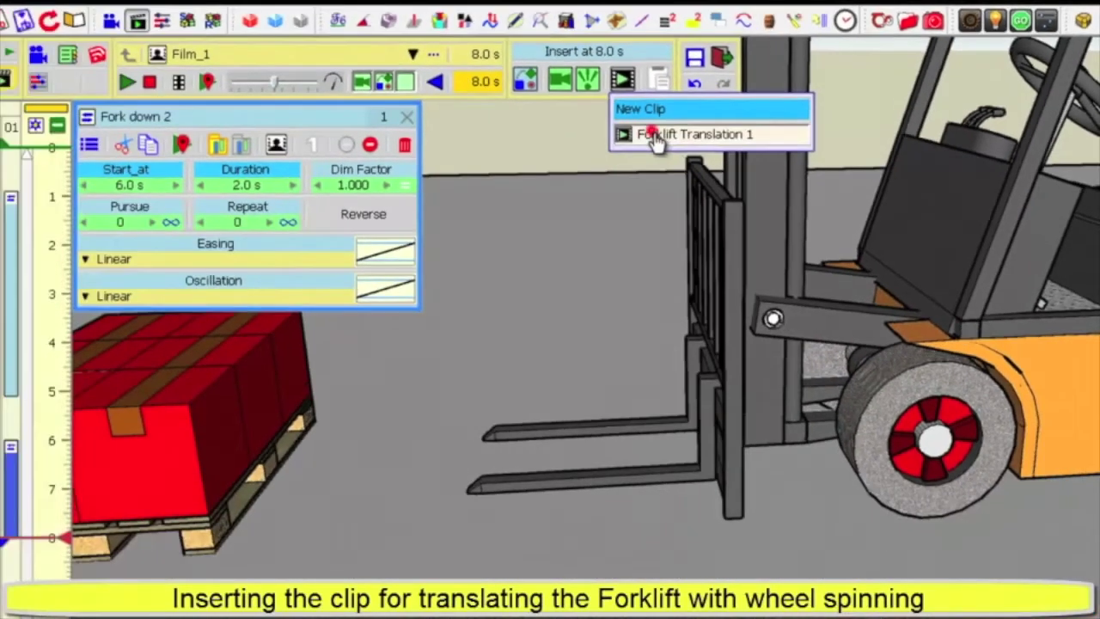
left_click(609, 154)
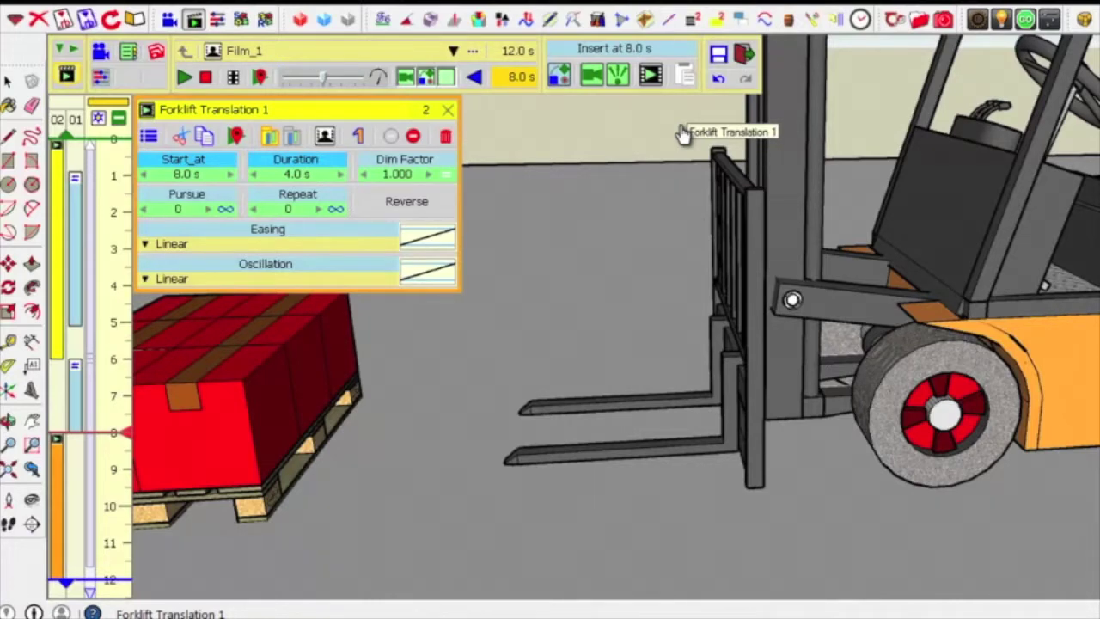
scroll(897, 245, "down", 3)
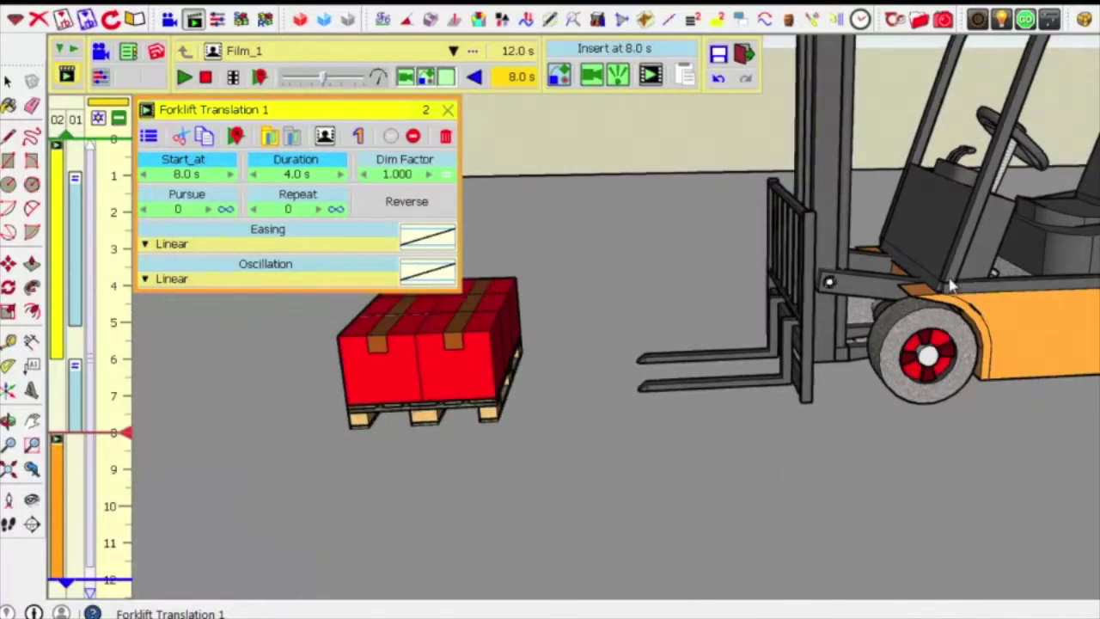
scroll(959, 292, "down", 2)
scroll(959, 292, "down", 1)
scroll(959, 292, "down", 1)
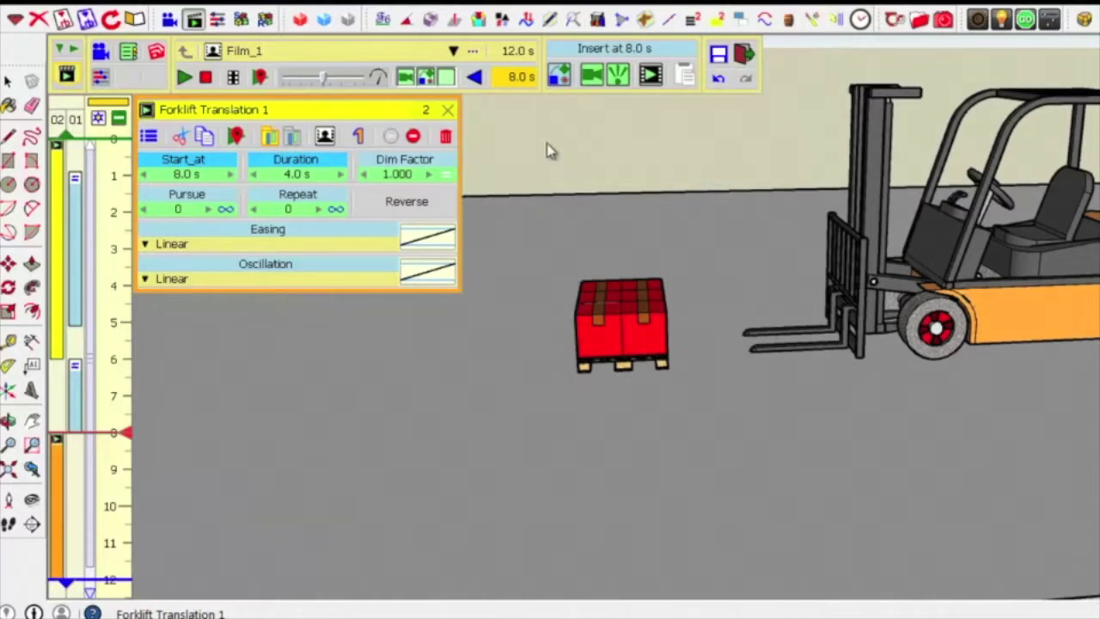
left_click(186, 79)
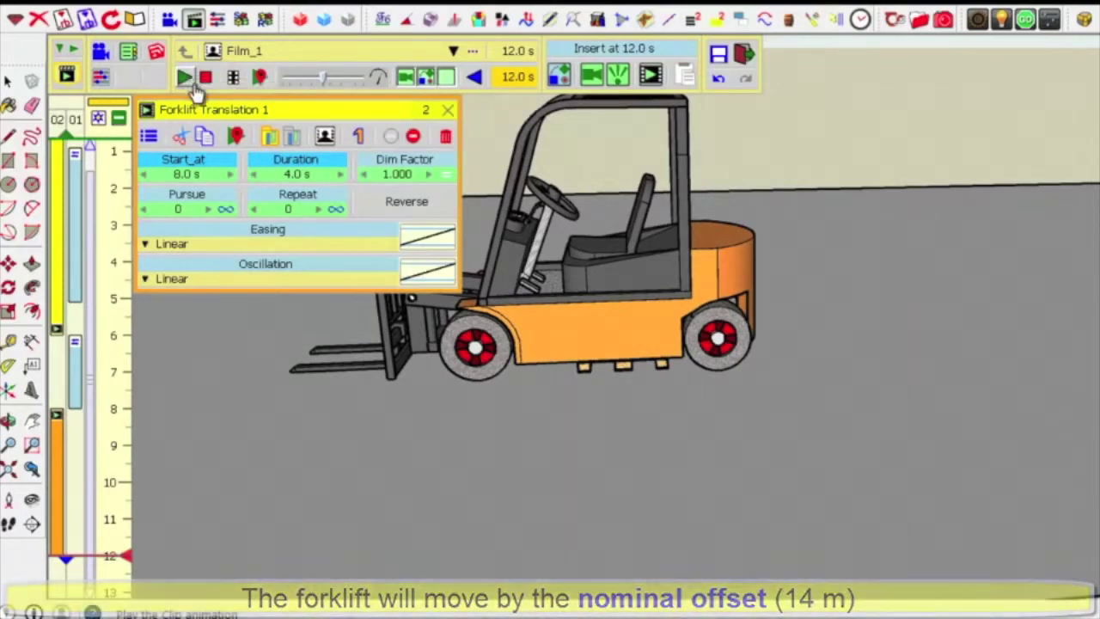
Step Forklift Translation 1's Dim Factor down by 0.1 from 1.500 to 0.300
left_click(429, 175)
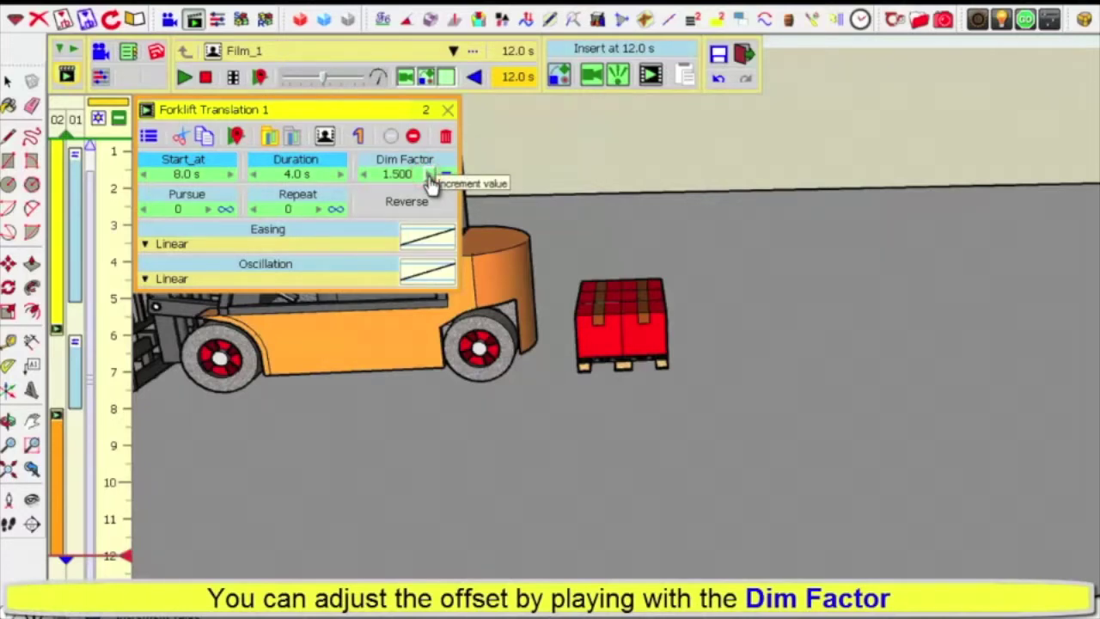
left_click(364, 175)
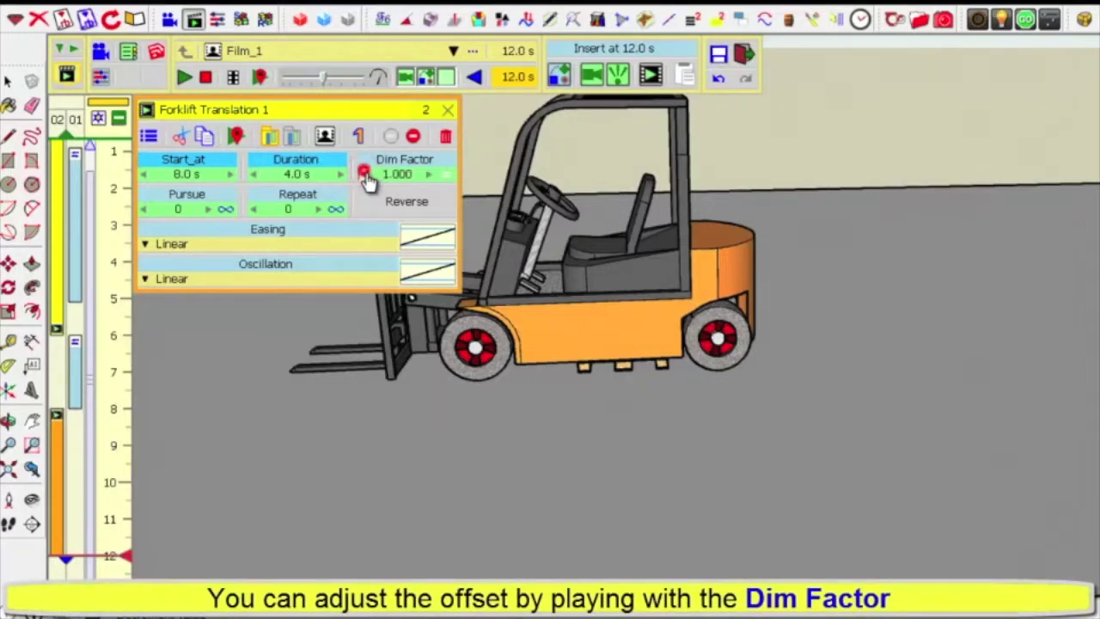
left_click(364, 174)
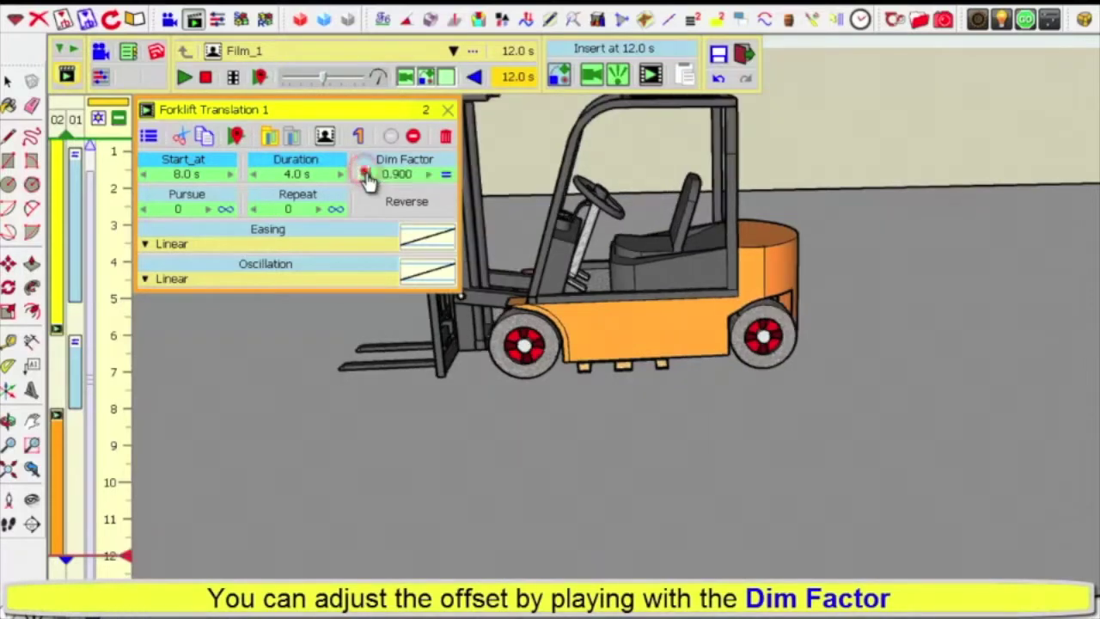
left_click(364, 174)
left_click(365, 175)
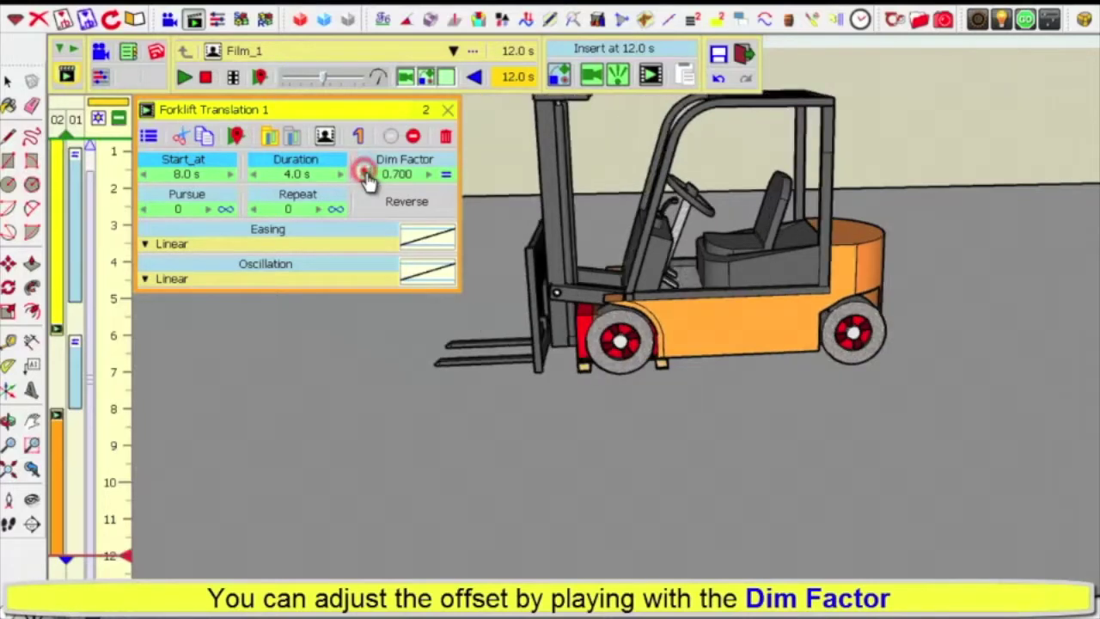
left_click(364, 175)
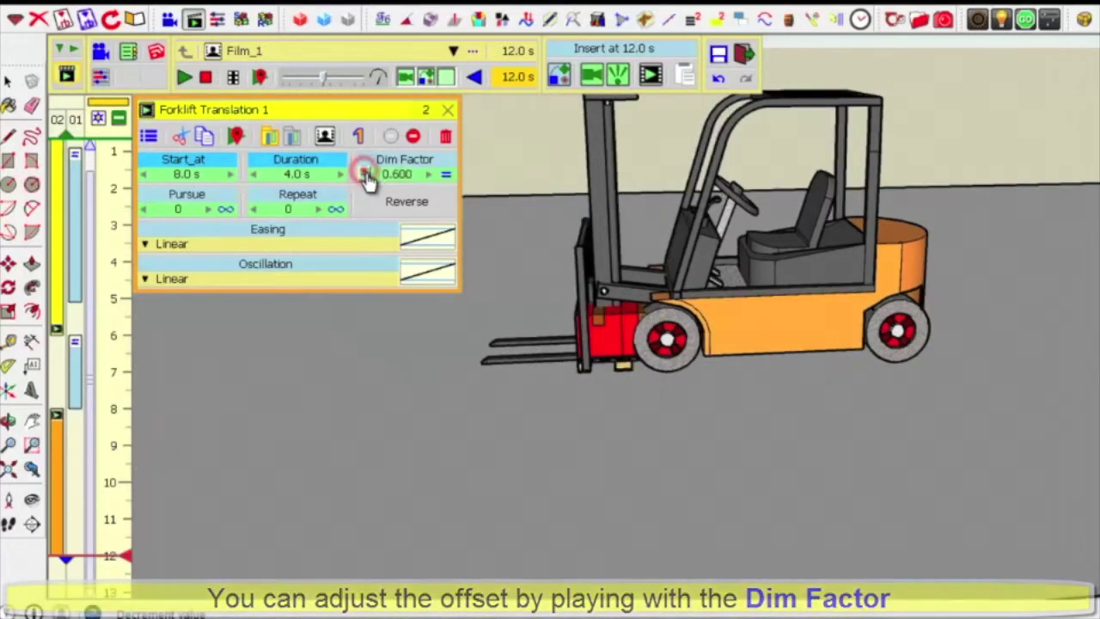
left_click(364, 174)
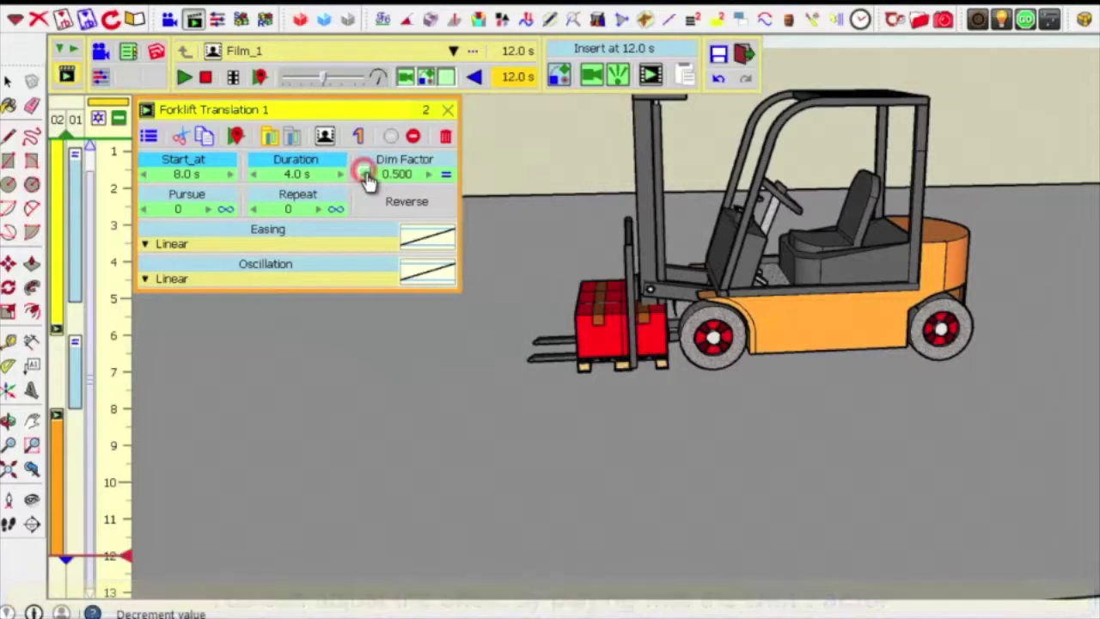
left_click(364, 174)
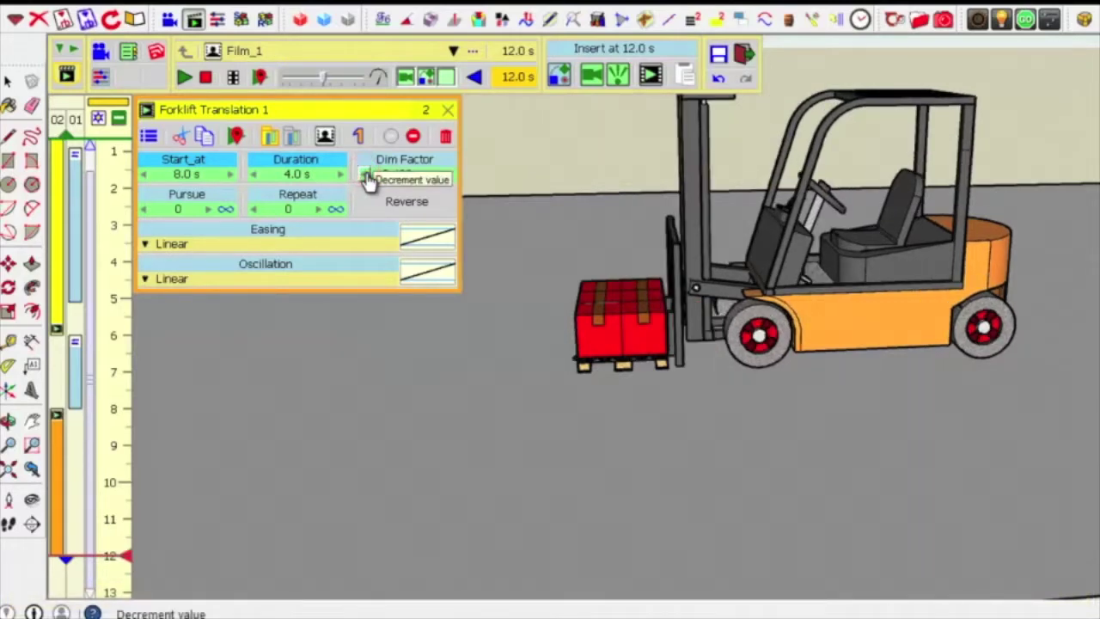
left_click(364, 174)
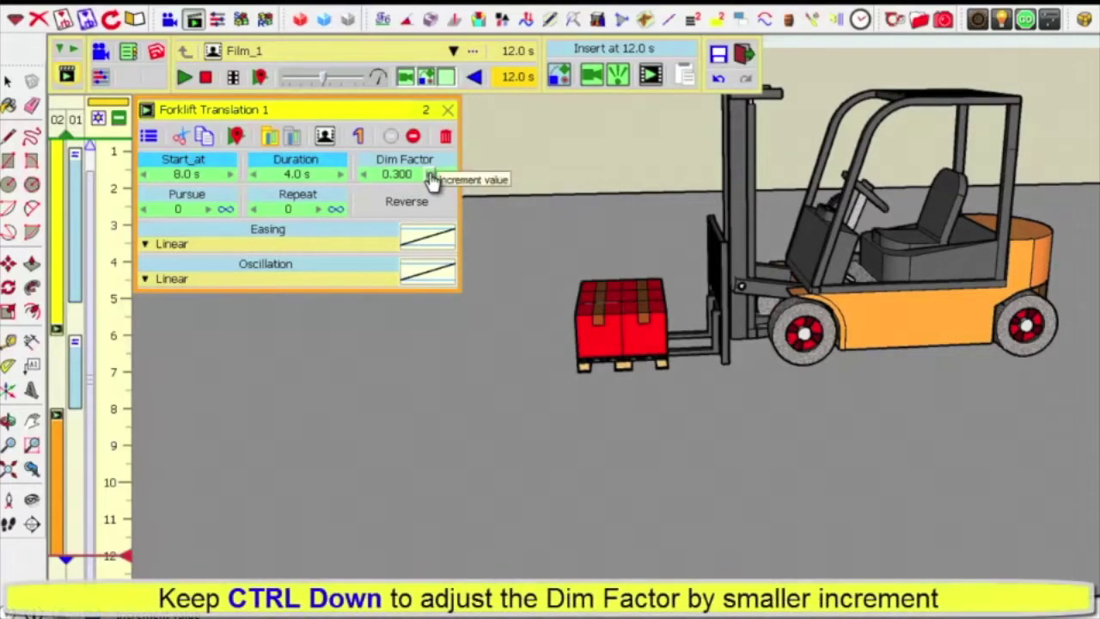
With Ctrl held, raise the Dim Factor in 0.01 steps from 0.300 to 0.390
key("ctrl")
left_click(428, 173, "ctrl")
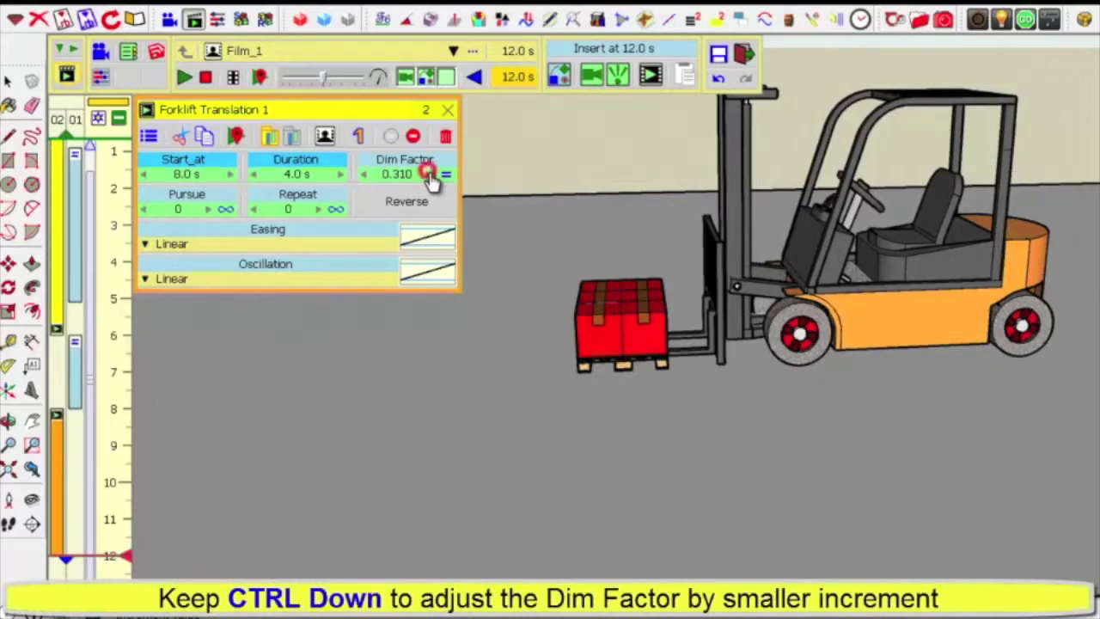
left_click(428, 173, "ctrl")
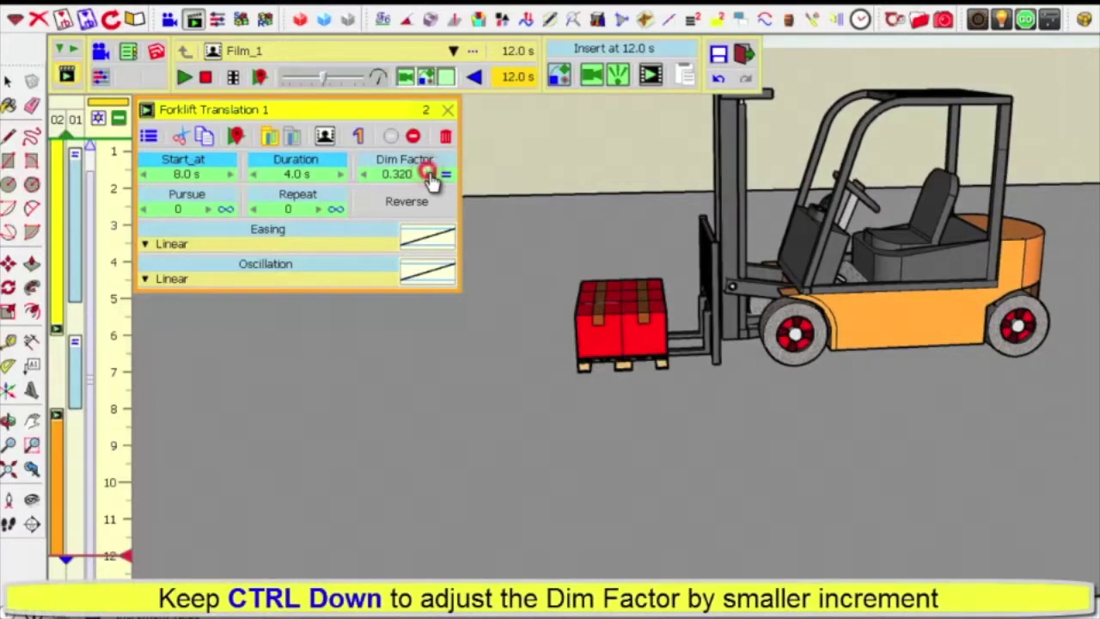
left_click(428, 173, "ctrl")
left_click(428, 173, "ctrl")
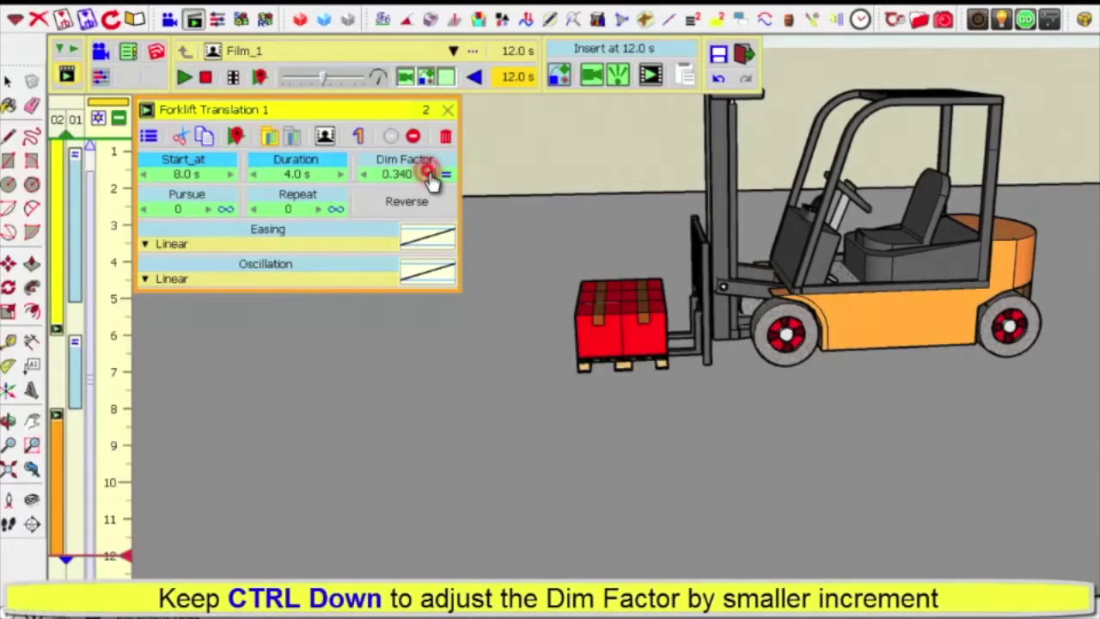
left_click(428, 172, "ctrl")
left_click(428, 173, "ctrl")
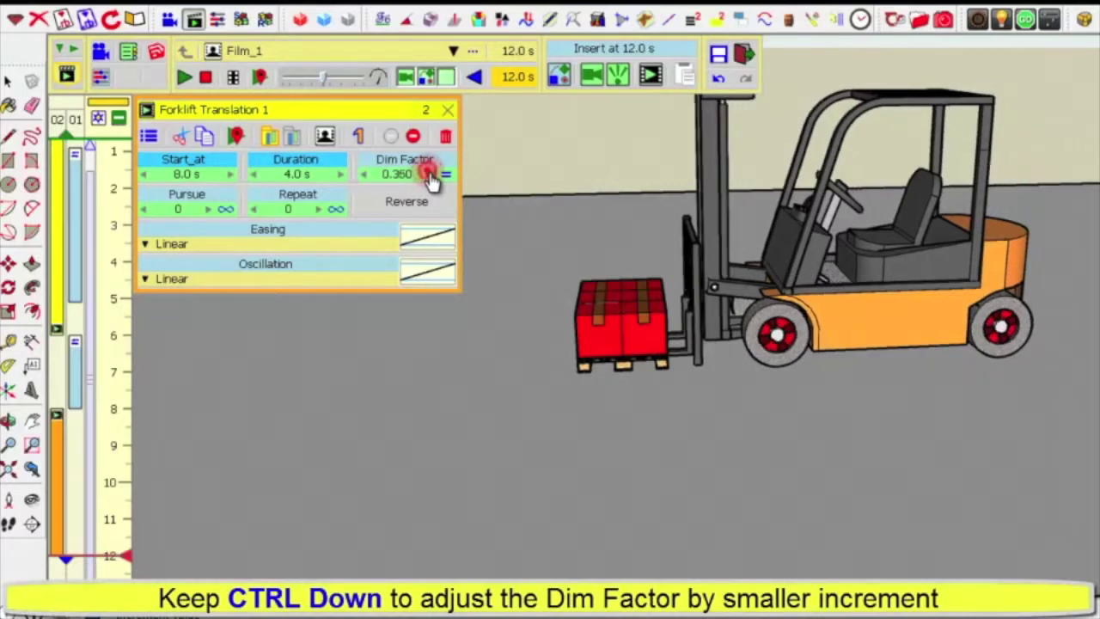
left_click(428, 172, "ctrl")
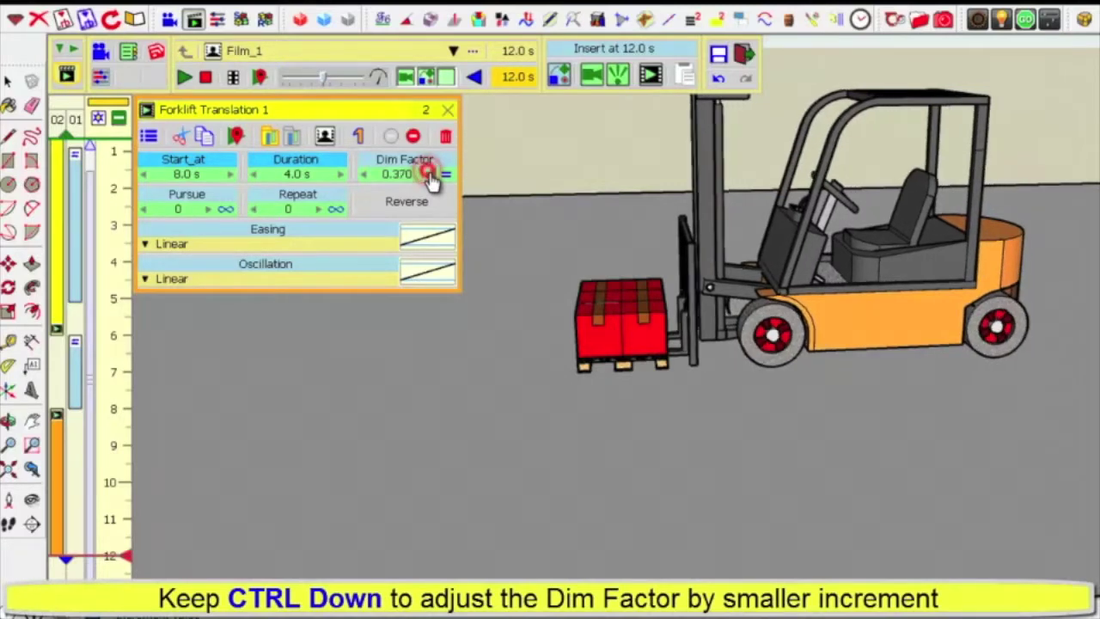
left_click(428, 172, "ctrl")
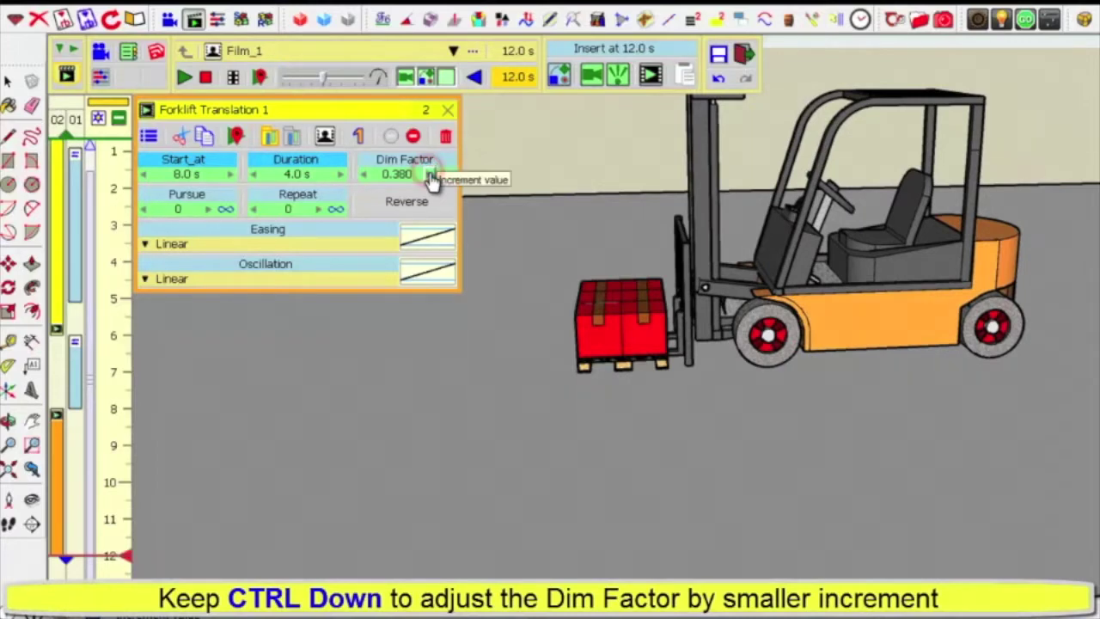
left_click(428, 173, "ctrl")
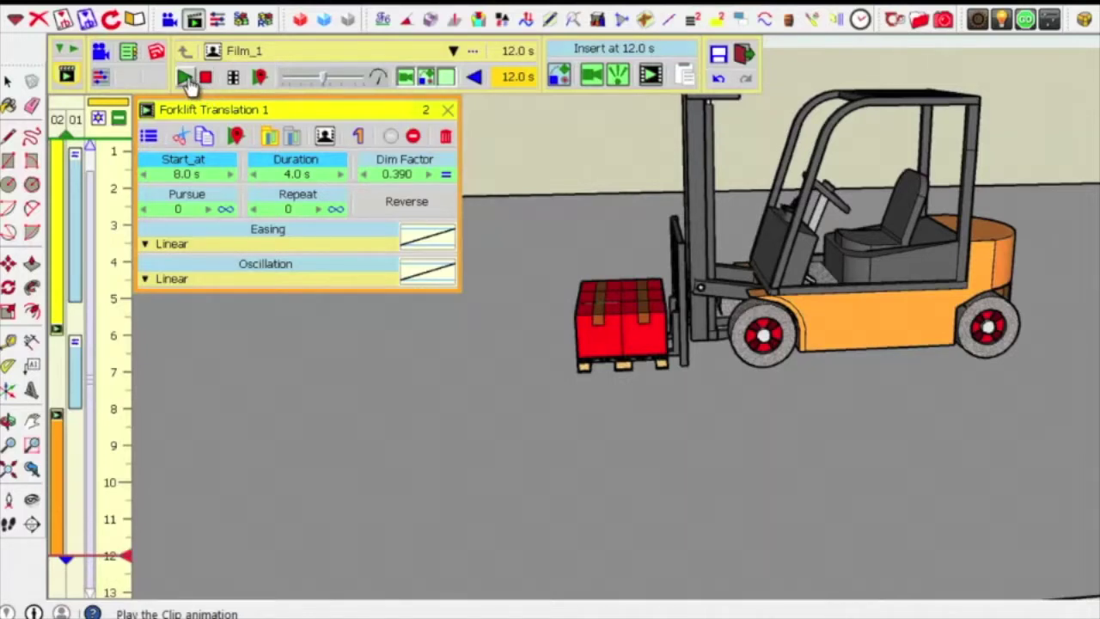
left_click(187, 79)
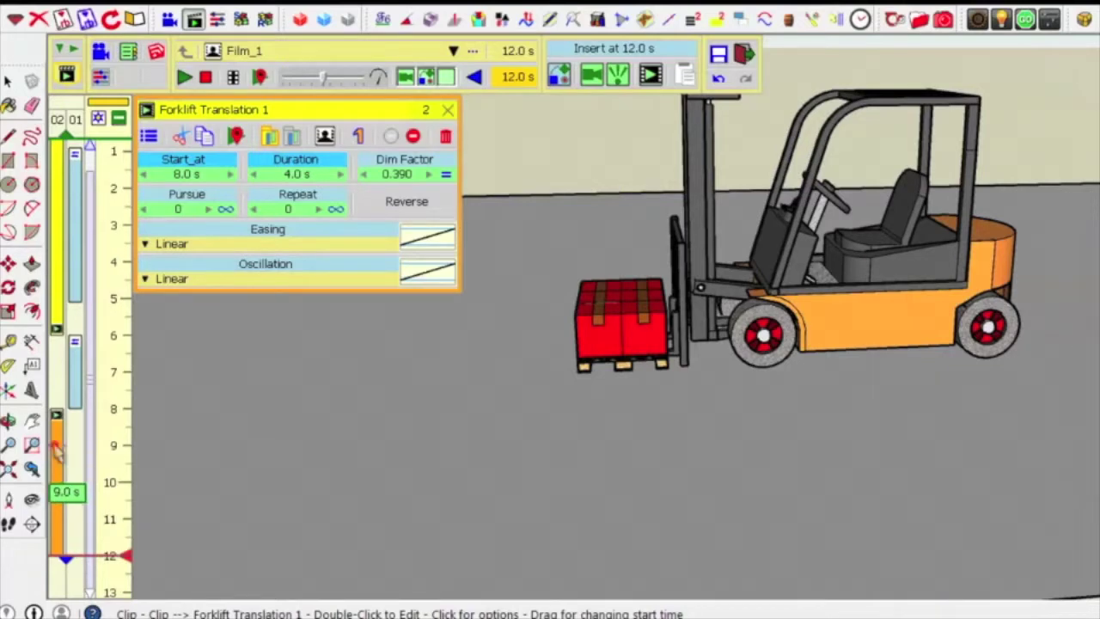
Move the Forklift Translation 1 clip to start at 6.6 s, then play and stop the animation
left_click_drag(54, 445, 61, 398)
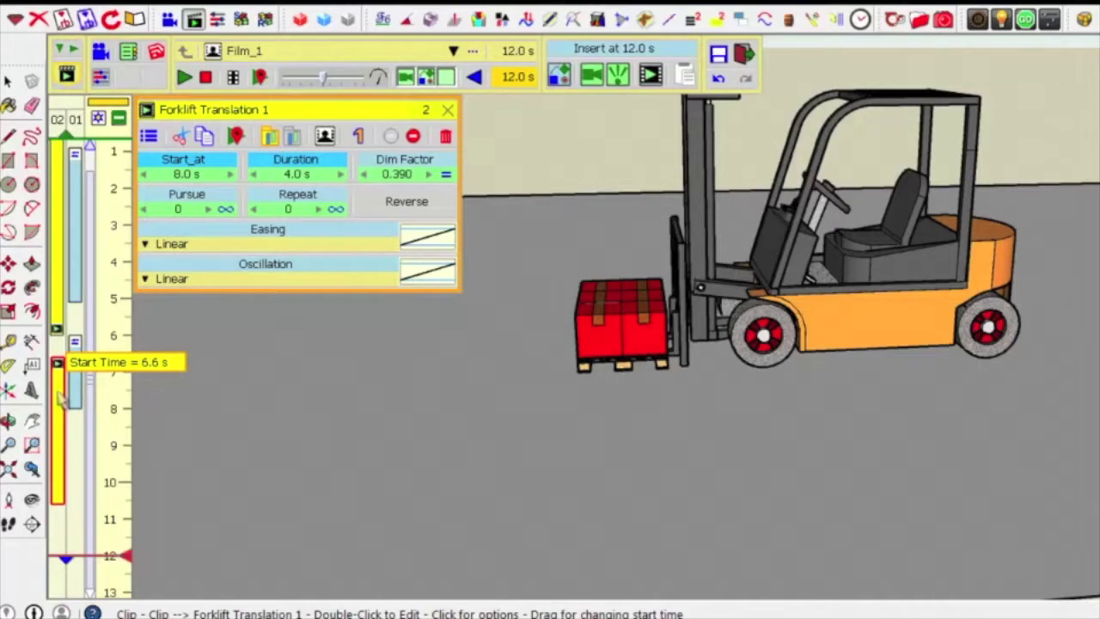
left_click_drag(61, 398, 58, 402)
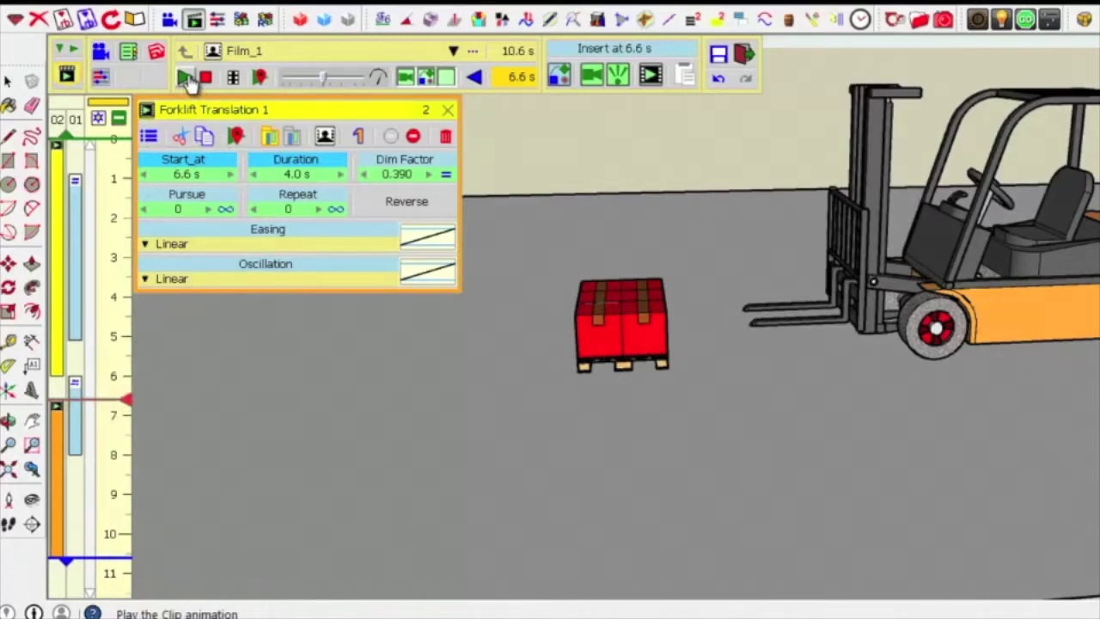
left_click(188, 78)
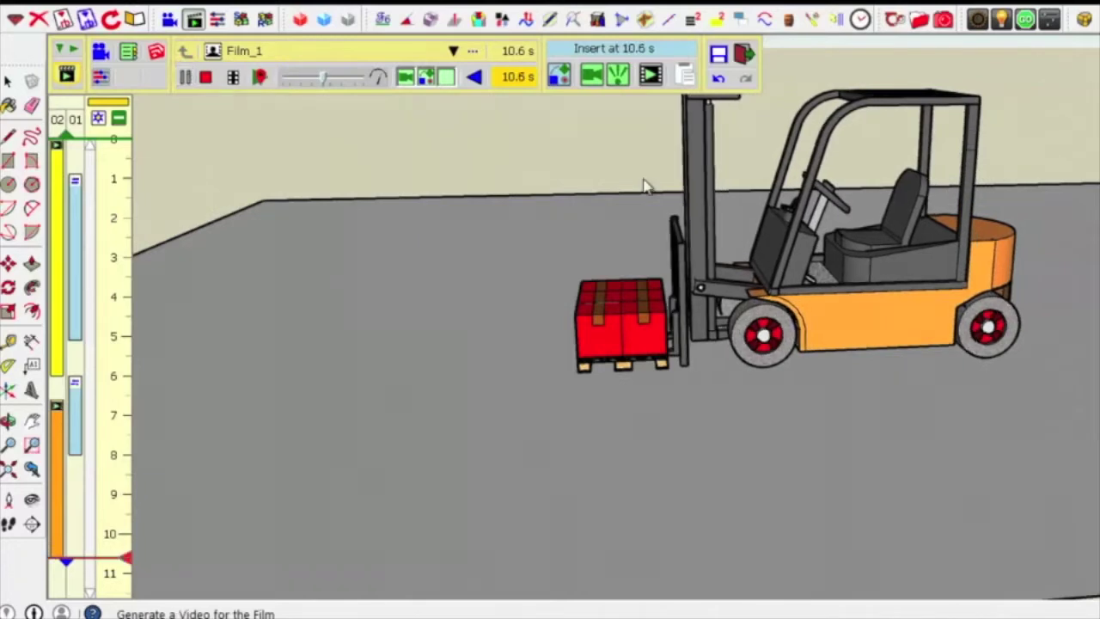
left_click(847, 224)
mouse_move(896, 348)
middle_mouse_down()
mouse_move(897, 361)
mouse_move(879, 360)
mouse_move(818, 342)
mouse_move(720, 342)
middle_mouse_up()
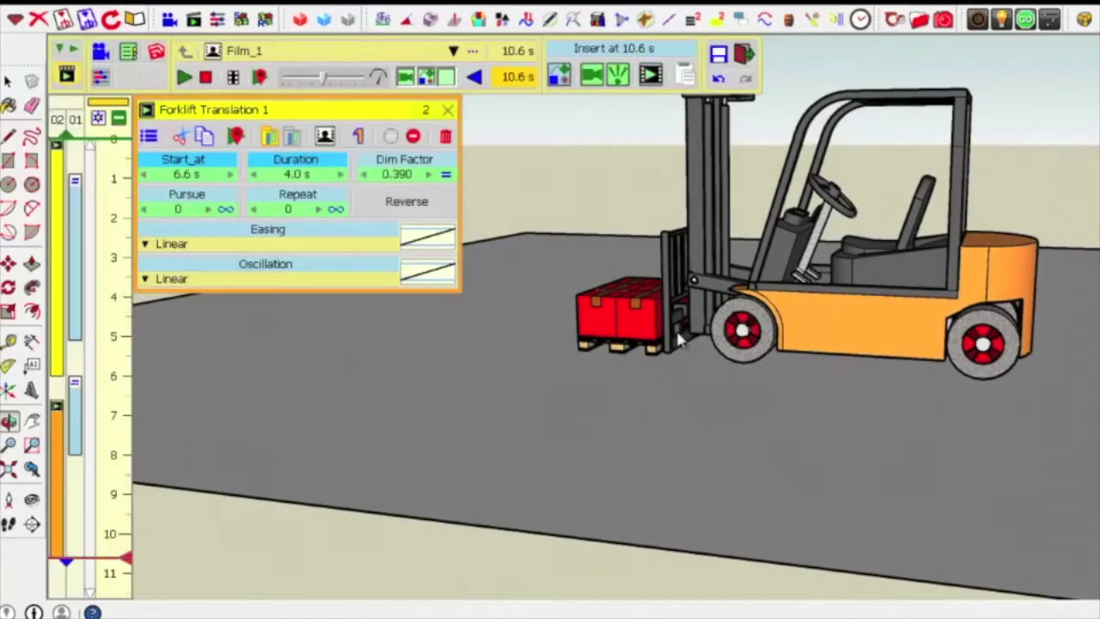
Zoom and orbit in to inspect the forks under the red pallet, then restore the Animator panels
scroll(655, 334, "up", 1)
scroll(655, 334, "up", 1)
scroll(656, 334, "up", 1)
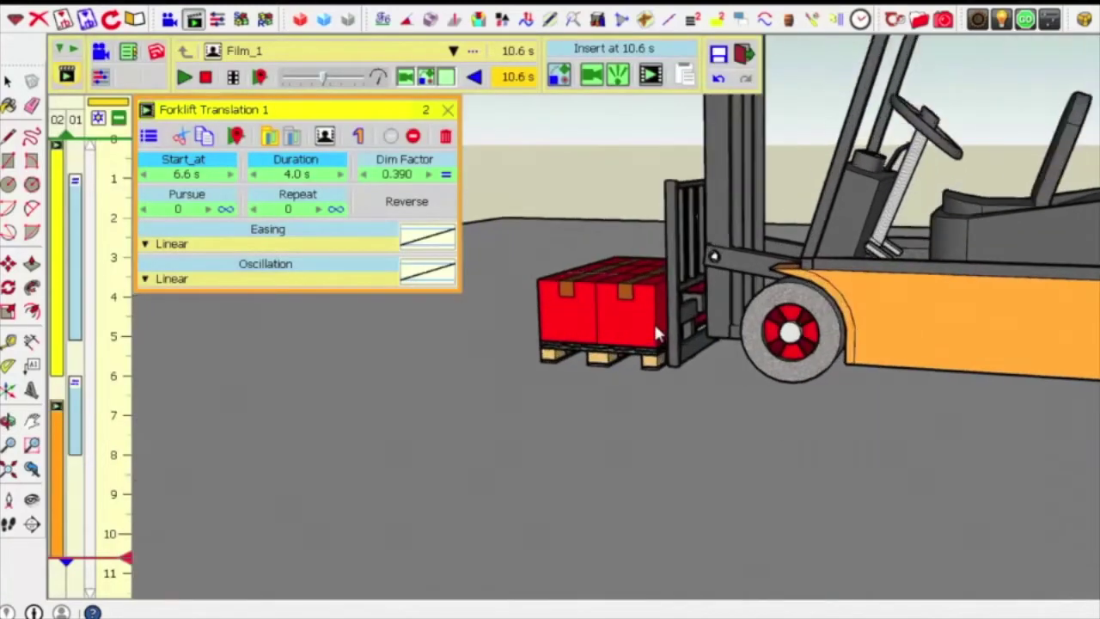
scroll(656, 334, "up", 1)
scroll(672, 349, "up", 1)
scroll(672, 349, "up", 1)
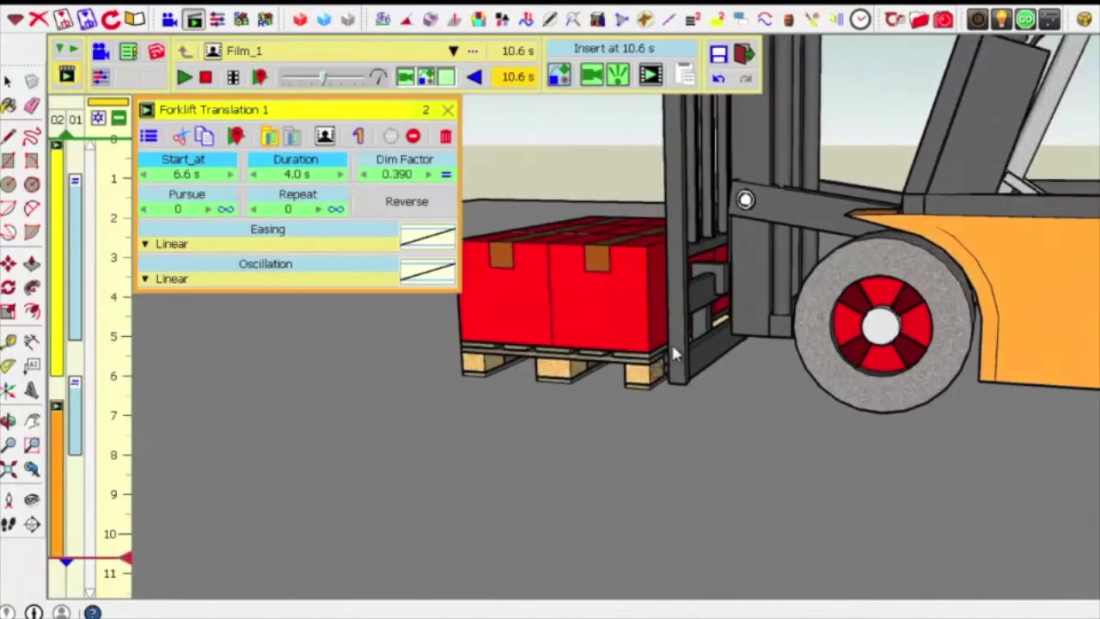
scroll(672, 349, "up", 1)
scroll(674, 350, "up", 1)
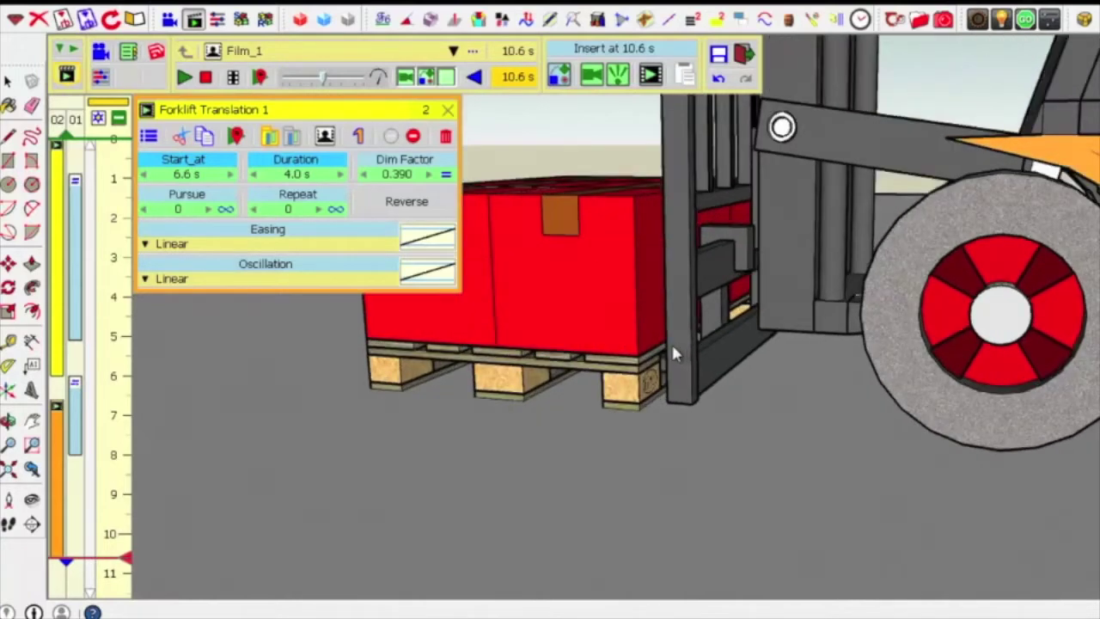
scroll(674, 350, "up", 1)
scroll(679, 354, "up", 1)
middle_click_drag(682, 359, 782, 271)
mouse_move(782, 271)
left_mouse_down()
mouse_move(748, 349)
mouse_move(776, 381)
left_mouse_up()
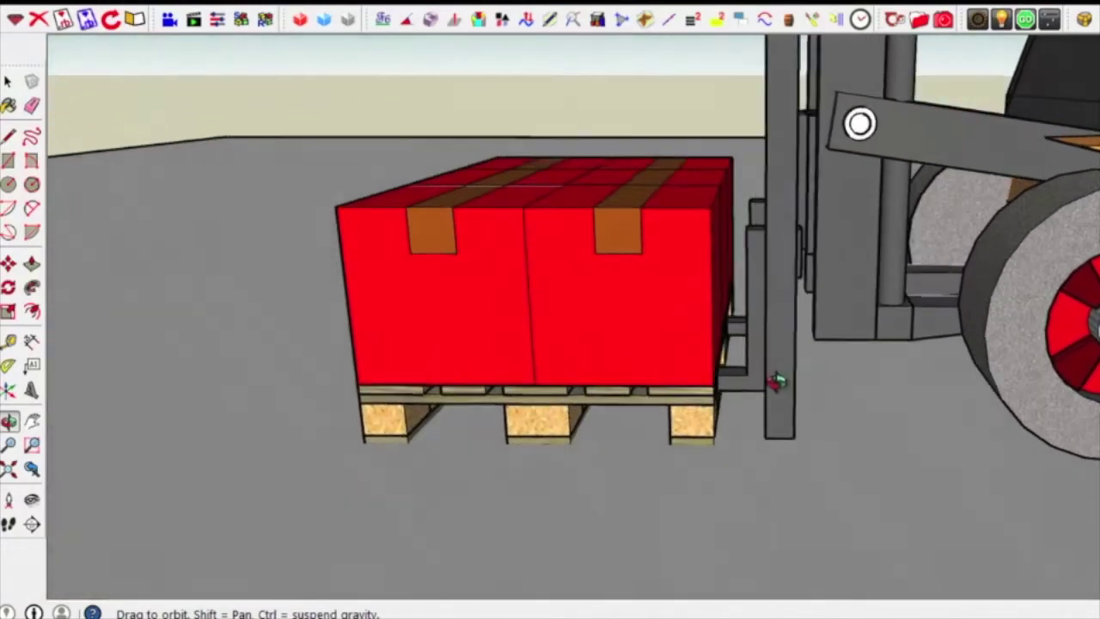
key("F2")
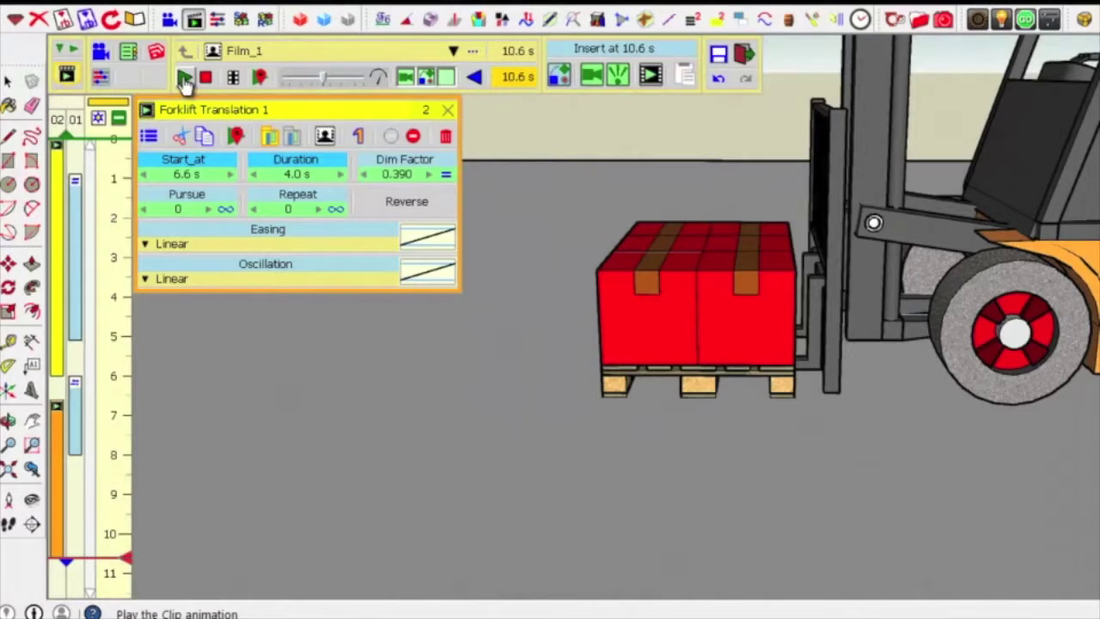
Play the forklift clip, then replay the whole film through to 10.6 s
left_click(183, 79)
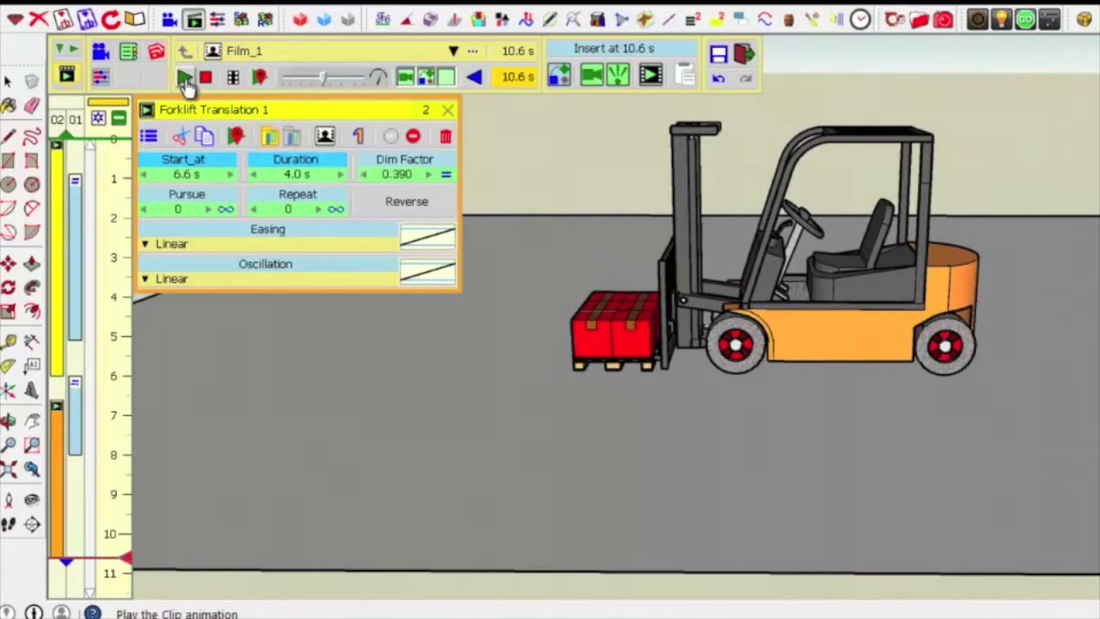
left_click(184, 79)
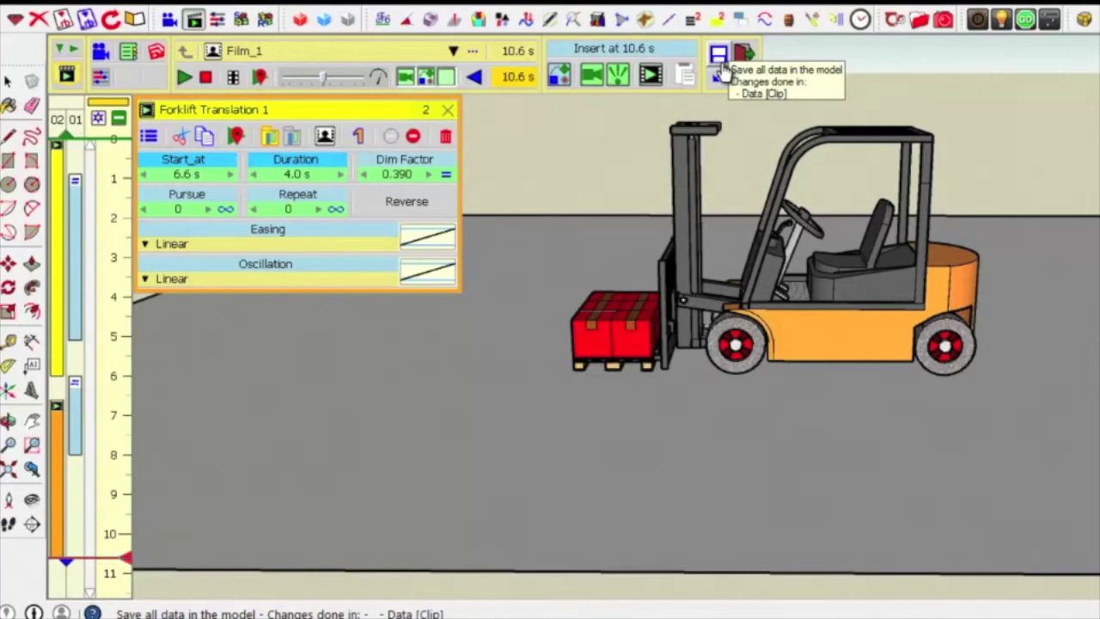
Store the 10.6 s Film_1 forklift animation data in the model with Animator's save-all button
left_click(722, 65)
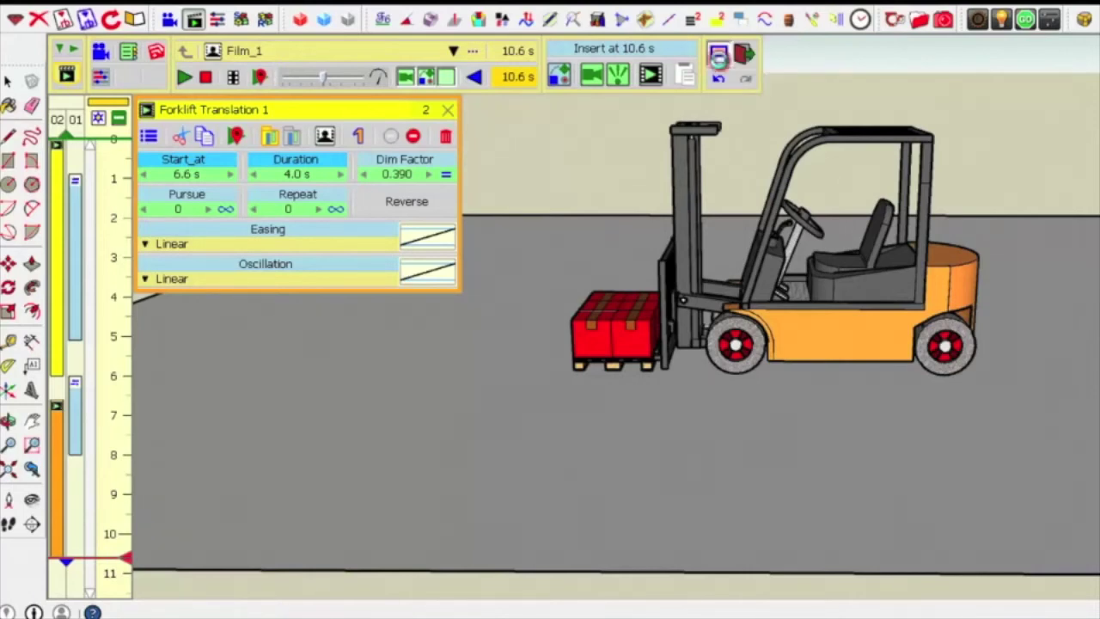